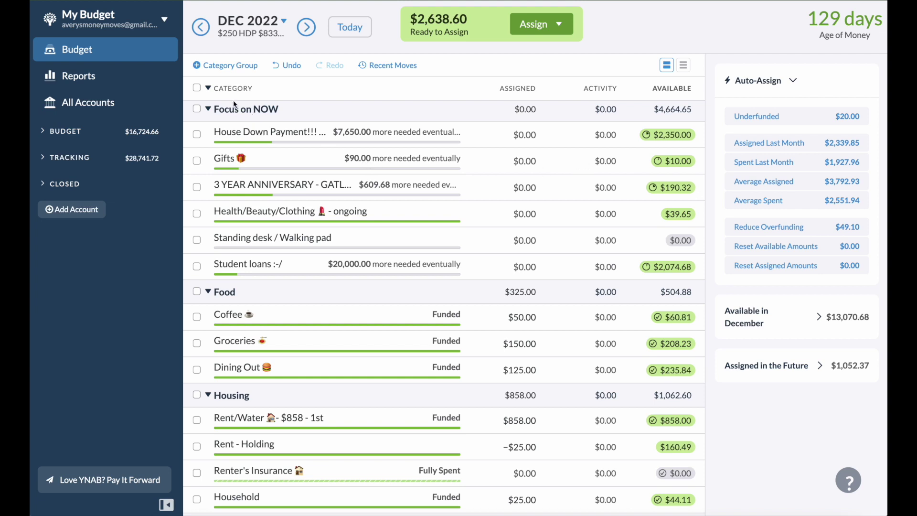
{"action": "left_click", "coordinate": [283, 138]}
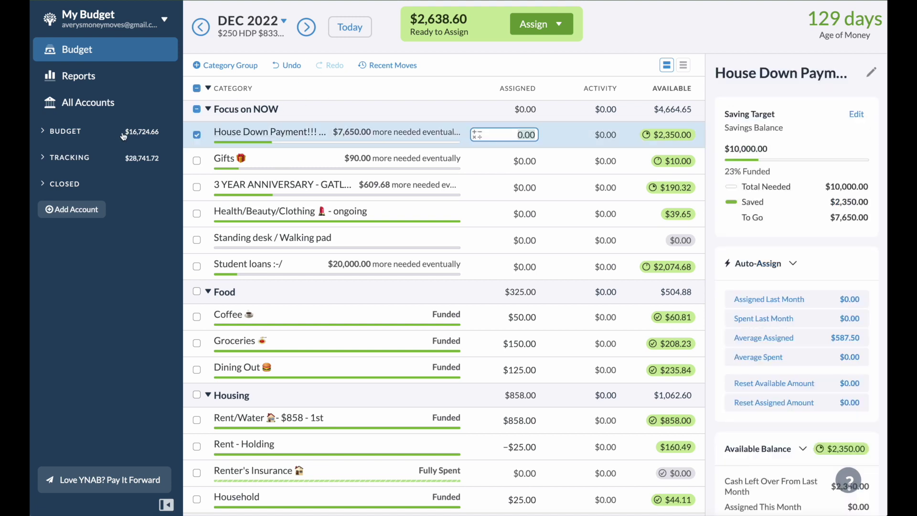
{"action": "left_click", "coordinate": [197, 137]}
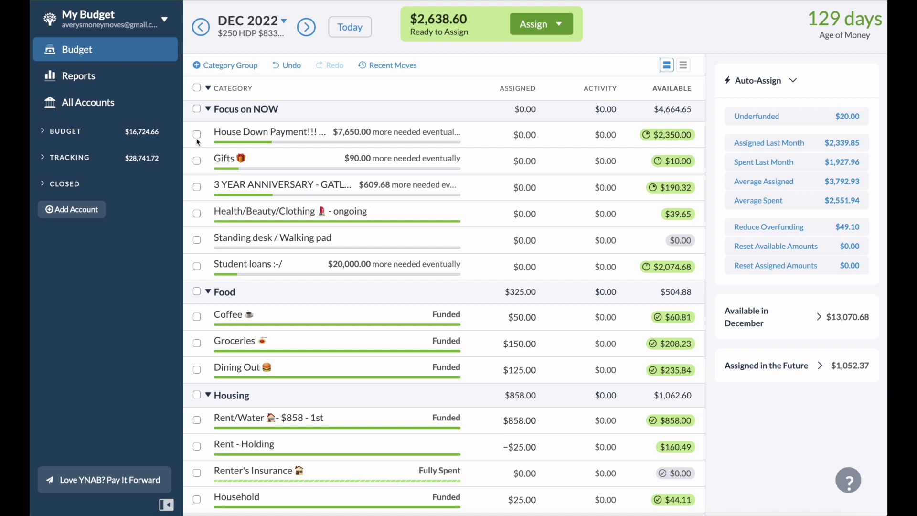
Add $416.50 to the amount assigned to Rent/Water for January 2023, bringing it to $833.00.
{"action": "left_click", "coordinate": [307, 30]}
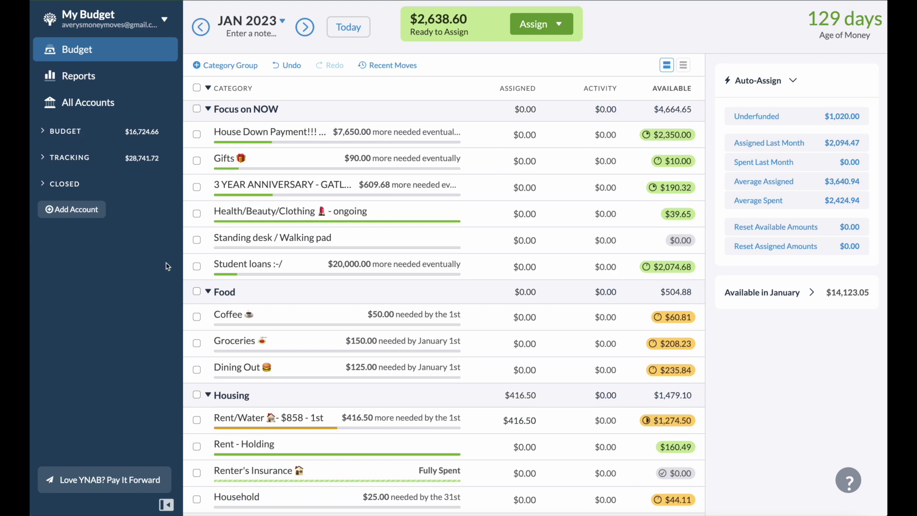
{"action": "left_click", "coordinate": [499, 343]}
{"action": "scroll", "coordinate": [499, 346], "scroll_direction": "down", "scroll_amount": 5}
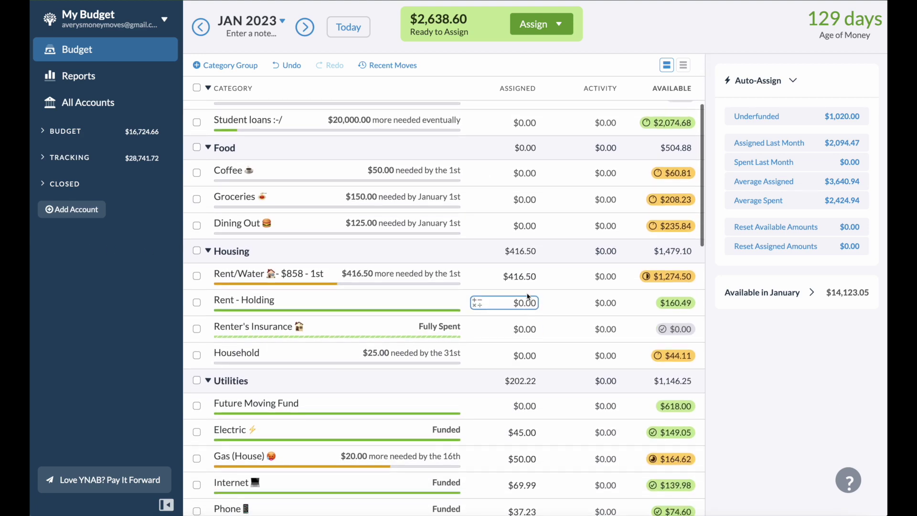
{"action": "left_click", "coordinate": [527, 277]}
{"action": "key", "text": "Right"}
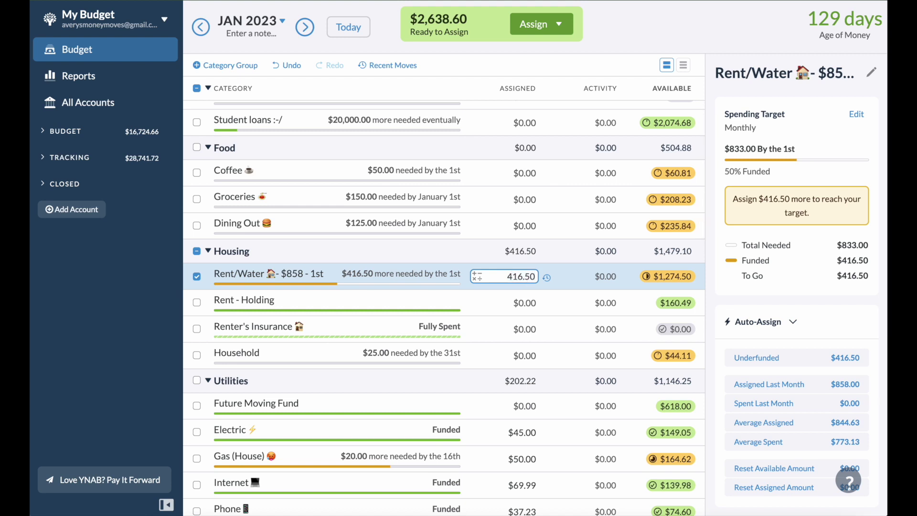
{"action": "type", "text": "+416.59"}
{"action": "key", "text": "Return"}
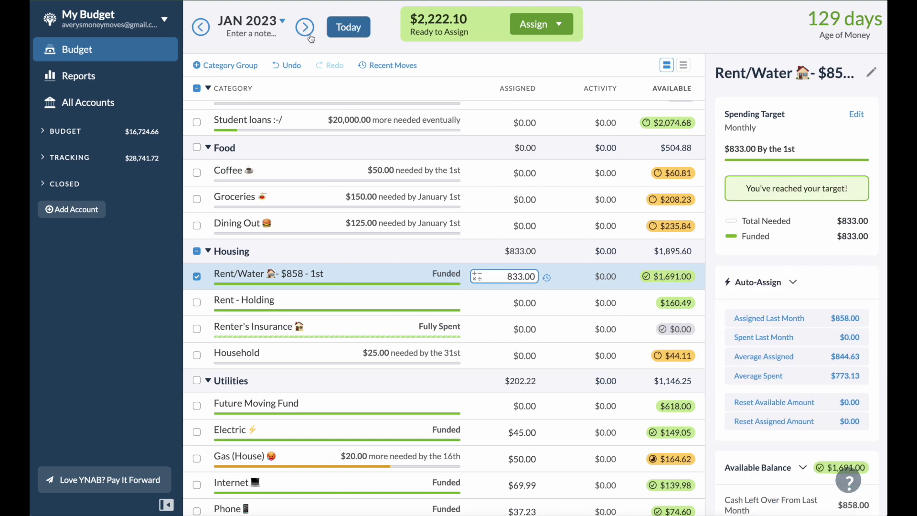
Assign $416.50 to the Rent/Water category for February 2023.
{"action": "left_click", "coordinate": [308, 30]}
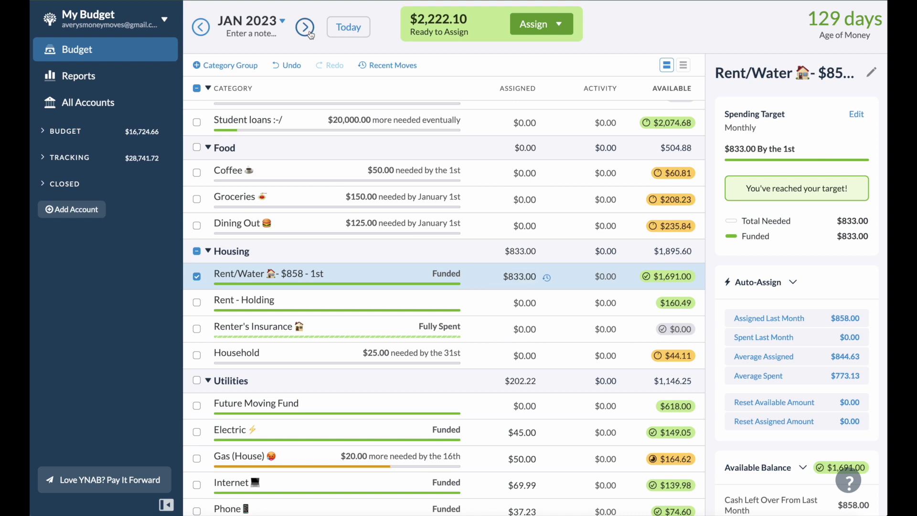
{"action": "left_click", "coordinate": [525, 276]}
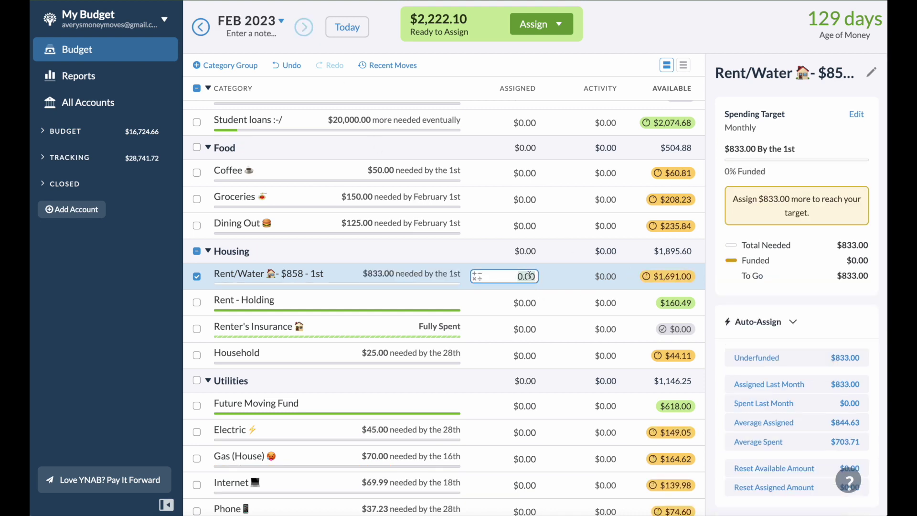
{"action": "type", "text": "416.50"}
{"action": "key", "text": "Return"}
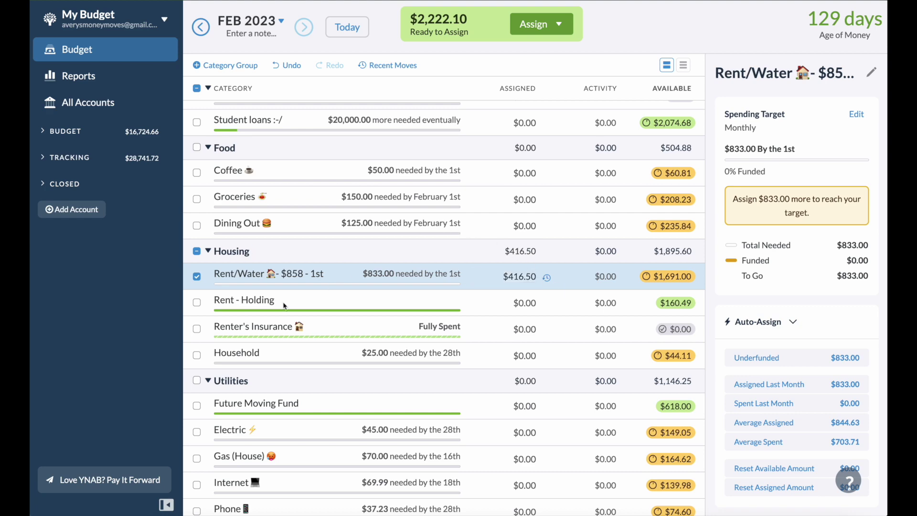
Assign $139 to the Wellness category under Health and Fitness for February 2023.
{"action": "scroll", "coordinate": [285, 306], "scroll_direction": "down", "scroll_amount": 1}
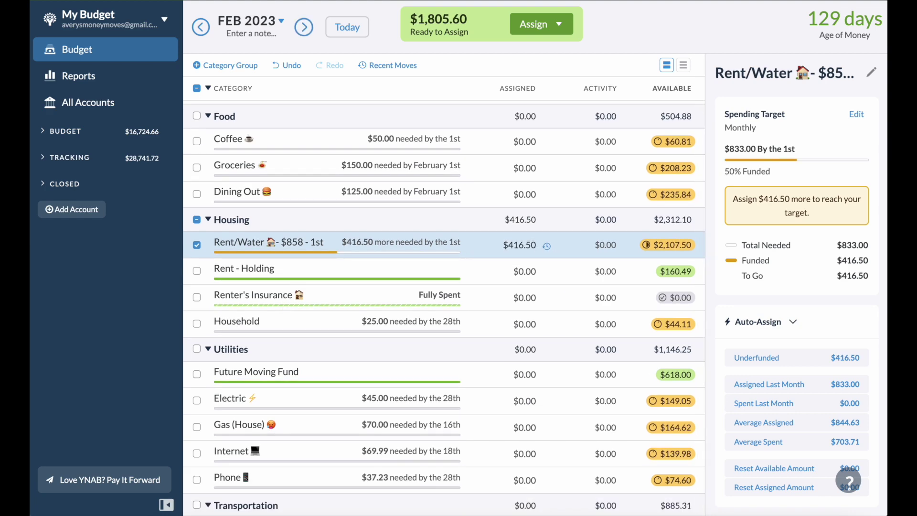
{"action": "scroll", "coordinate": [256, 292], "scroll_direction": "down", "scroll_amount": 6}
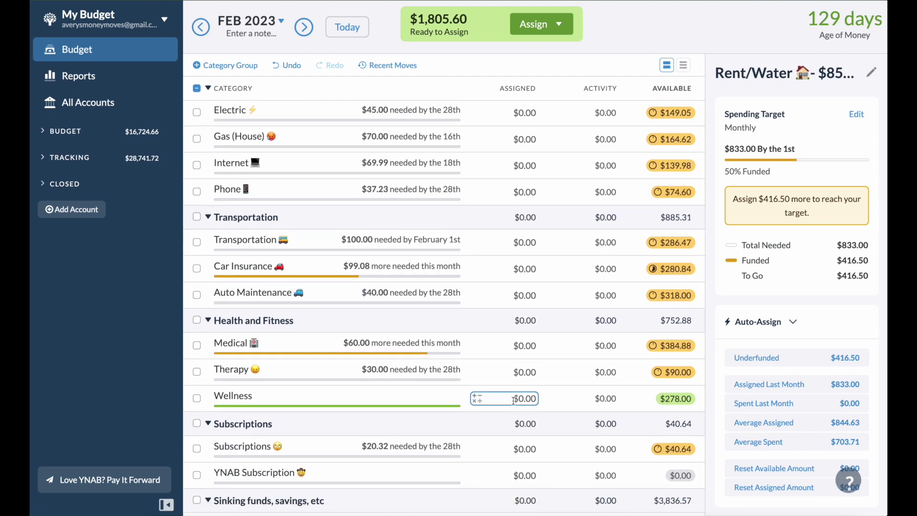
{"action": "left_click", "coordinate": [513, 400]}
{"action": "type", "text": "13"}
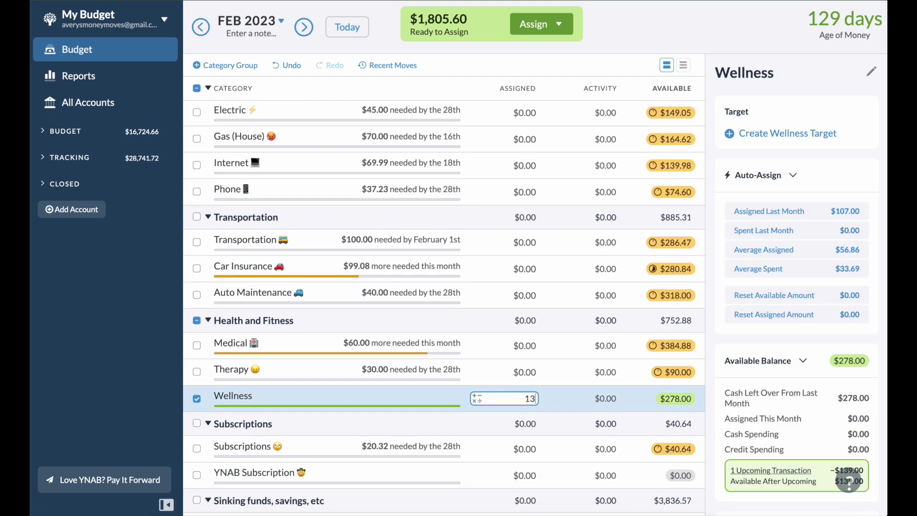
{"action": "type", "text": "9"}
{"action": "key", "text": "Return"}
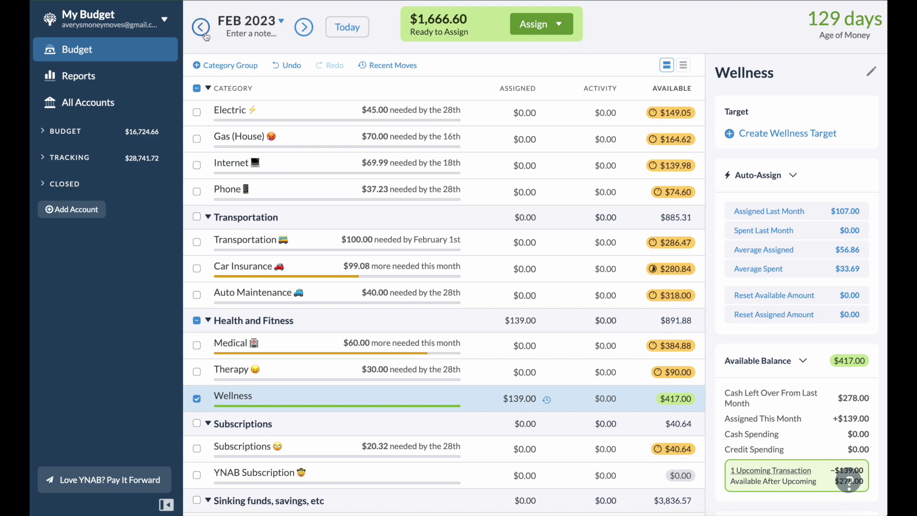
Return to the December 2022 budget and assign $250 to the House Down Payment category.
{"action": "left_click", "coordinate": [201, 28]}
{"action": "left_click", "coordinate": [203, 33]}
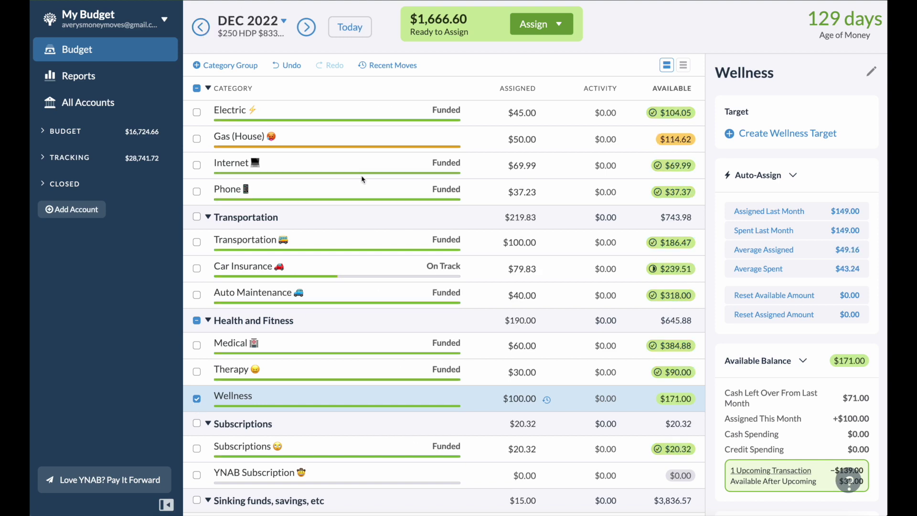
{"action": "scroll", "coordinate": [362, 180], "scroll_direction": "up", "scroll_amount": 10}
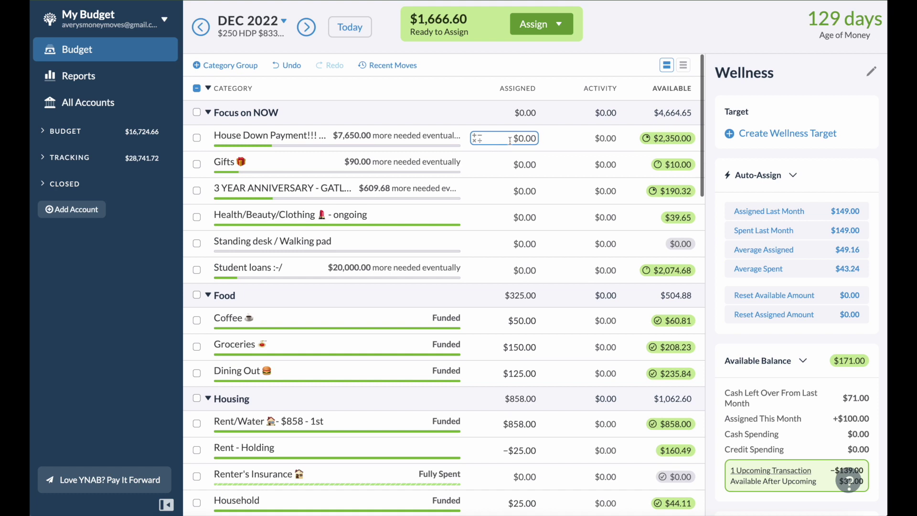
{"action": "left_click", "coordinate": [514, 138]}
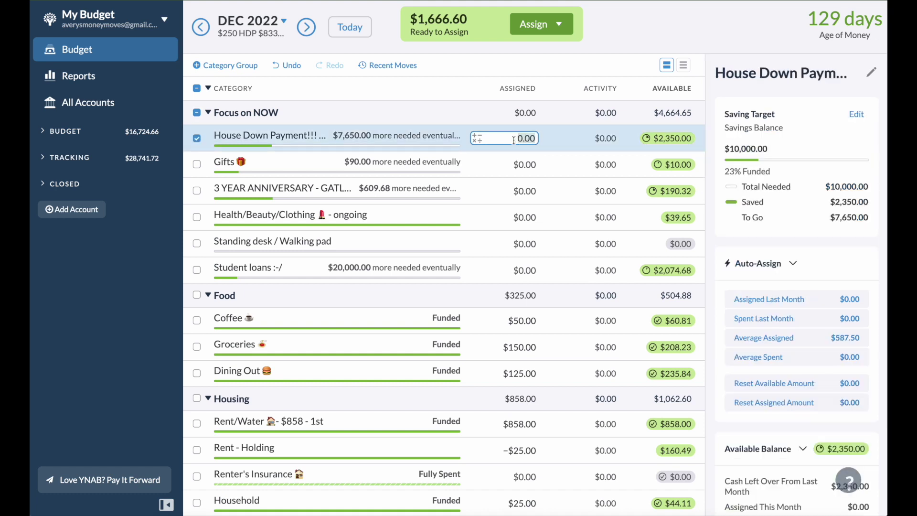
{"action": "type", "text": "250"}
{"action": "key", "text": "Return"}
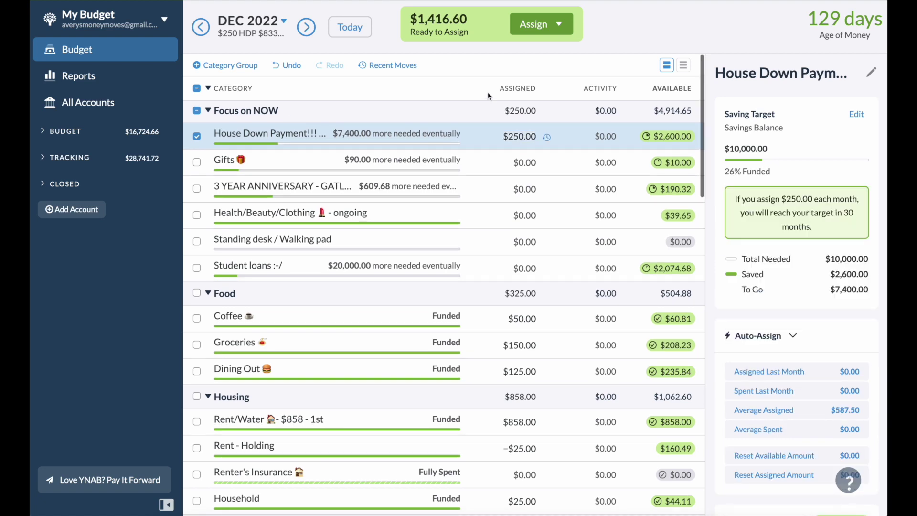
{"action": "left_click", "coordinate": [486, 97]}
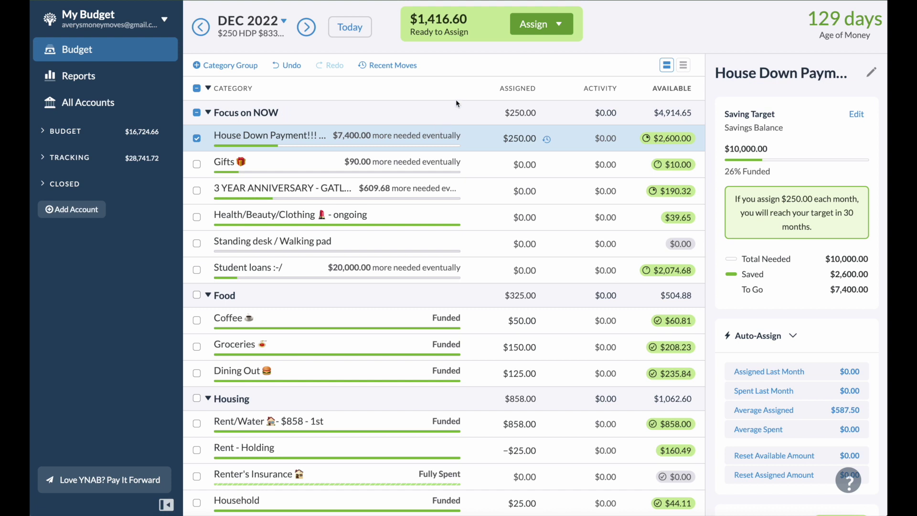
{"action": "left_click", "coordinate": [532, 139]}
{"action": "key", "text": "Return"}
Assign $90 to the Gifts category for December 2022 and leave the category deselected.
{"action": "left_click", "coordinate": [514, 209]}
{"action": "left_click", "coordinate": [525, 165]}
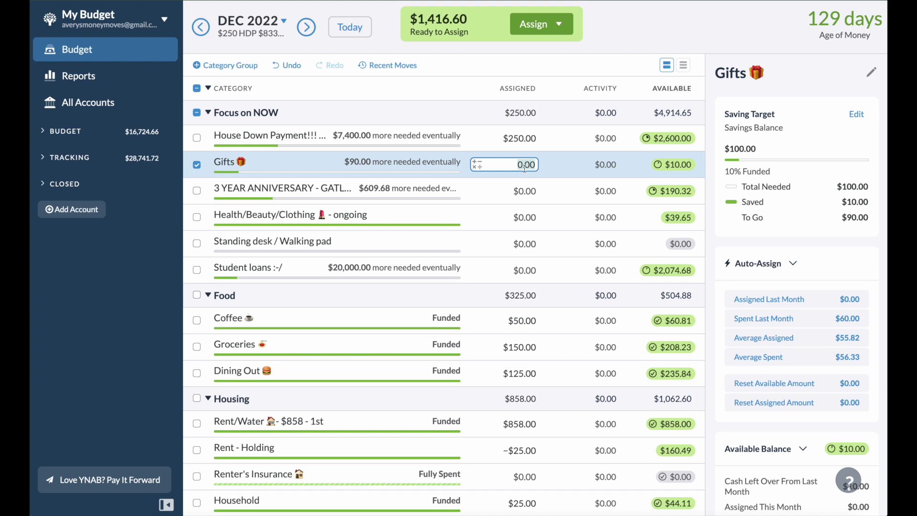
{"action": "type", "text": "90"}
{"action": "key", "text": "Return"}
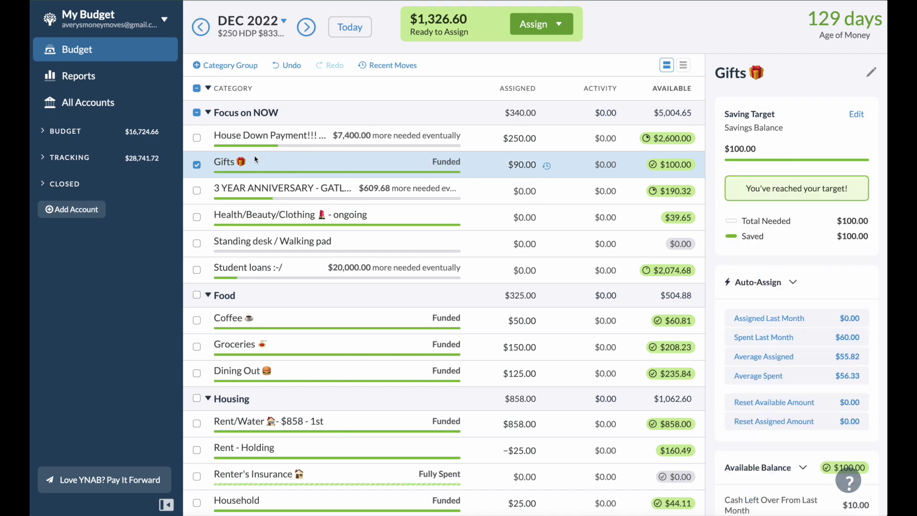
{"action": "left_click", "coordinate": [197, 165]}
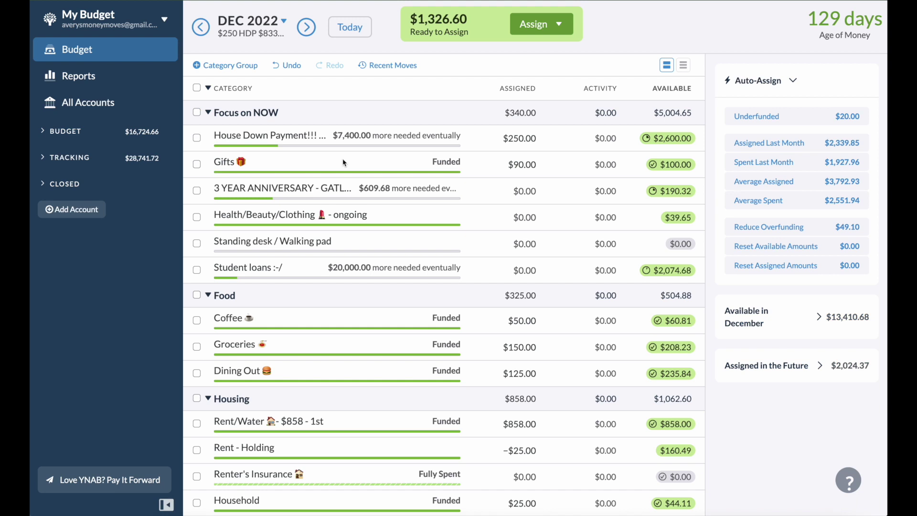
{"action": "left_click", "coordinate": [199, 167]}
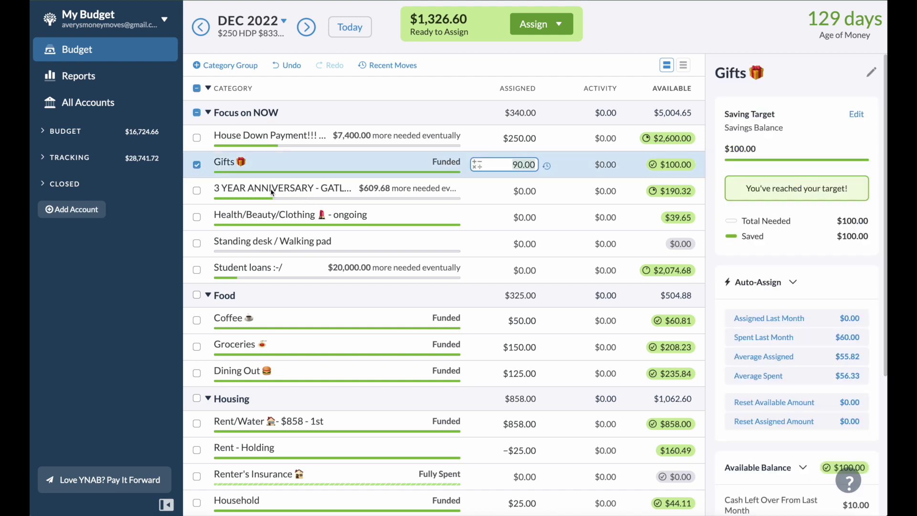
{"action": "left_click", "coordinate": [201, 164]}
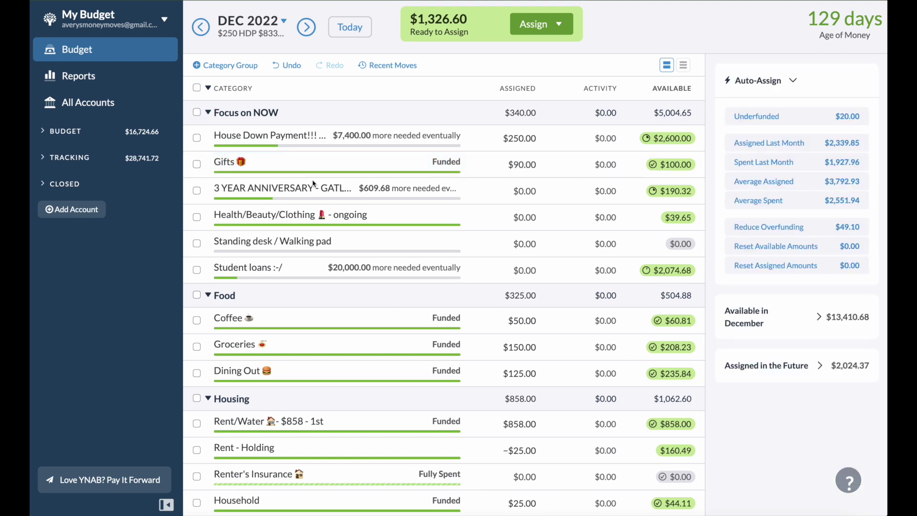
Assign $100 to the Future Moving Fund category under Utilities for December 2022 and clear the category selection.
{"action": "scroll", "coordinate": [312, 182], "scroll_direction": "down", "scroll_amount": 6}
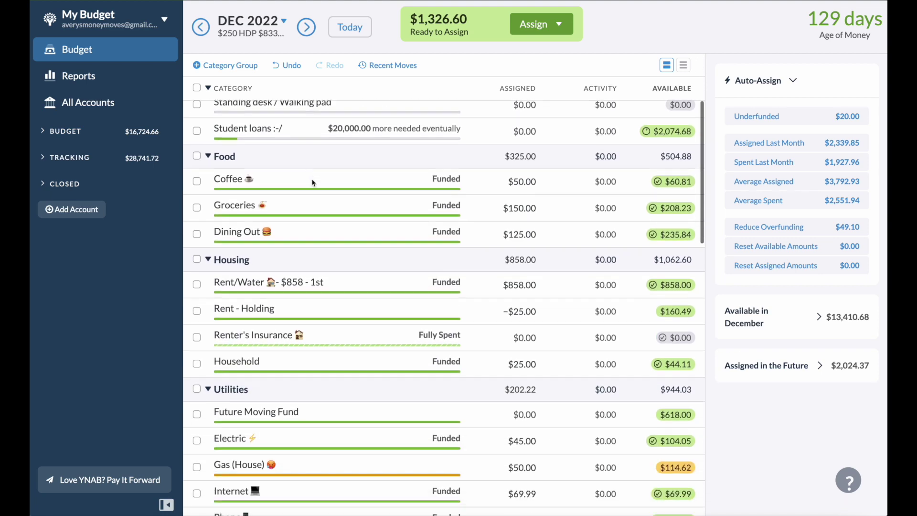
{"action": "scroll", "coordinate": [313, 182], "scroll_direction": "down", "scroll_amount": 1}
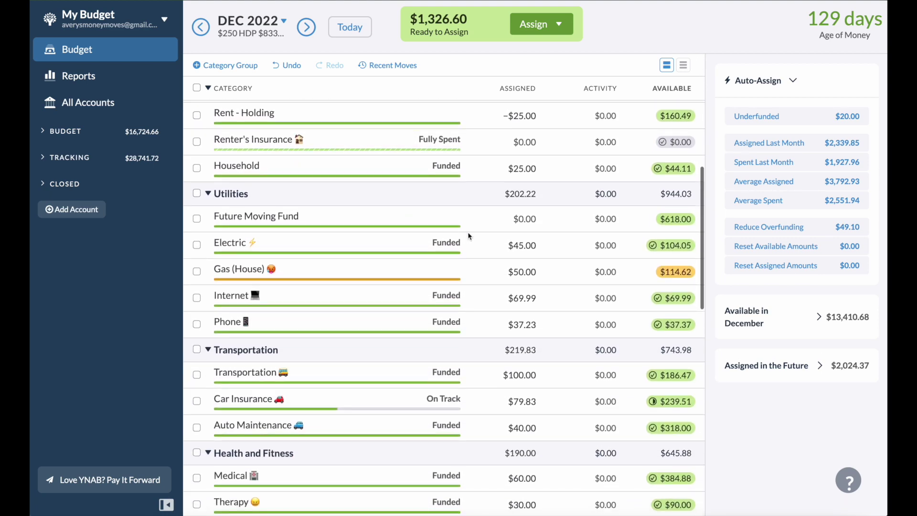
{"action": "left_click", "coordinate": [509, 219]}
{"action": "type", "text": "100"}
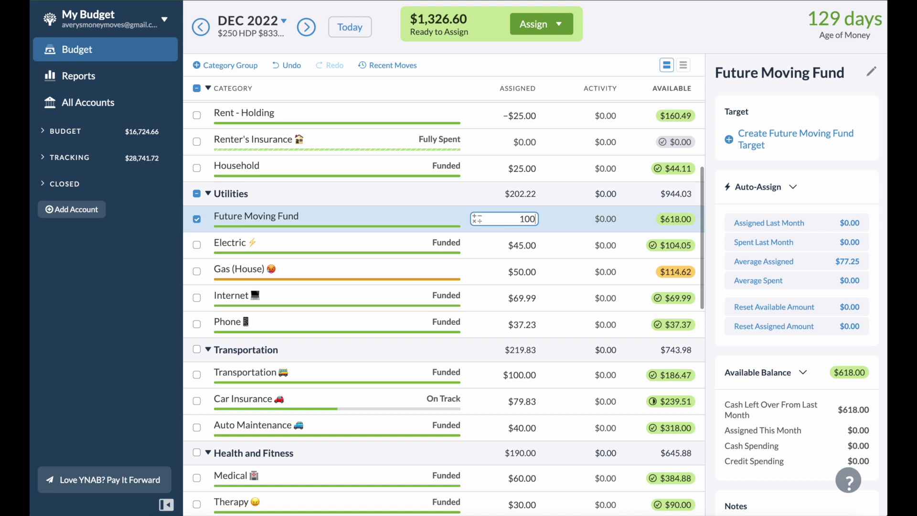
{"action": "key", "text": "Return"}
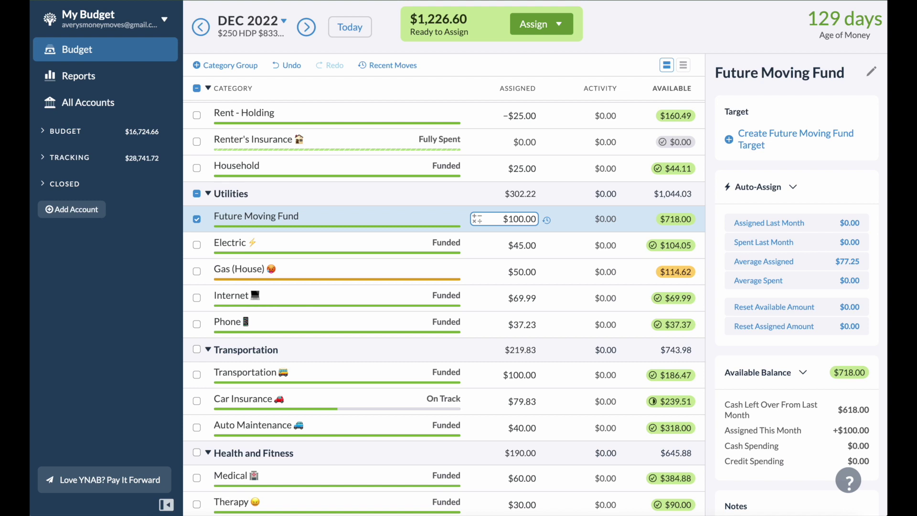
{"action": "key", "text": "Return"}
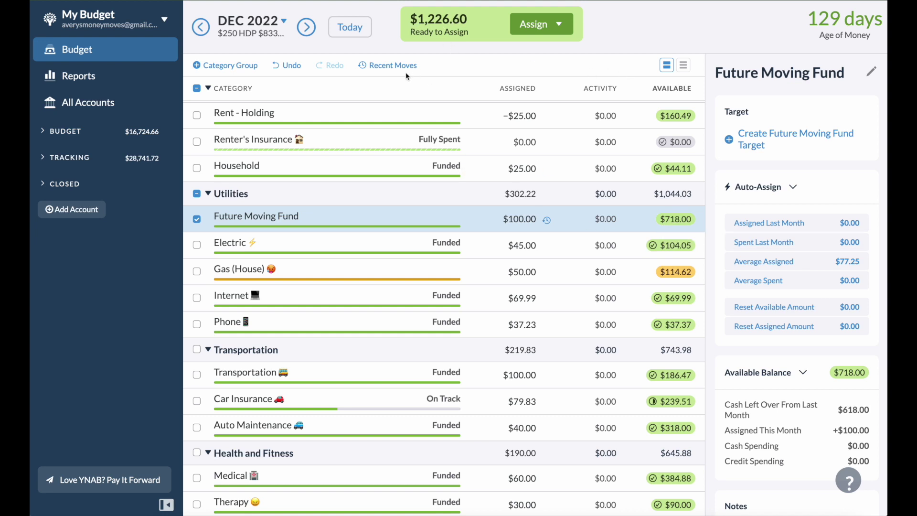
{"action": "scroll", "coordinate": [247, 85], "scroll_direction": "up", "scroll_amount": 1}
{"action": "left_click", "coordinate": [196, 88]}
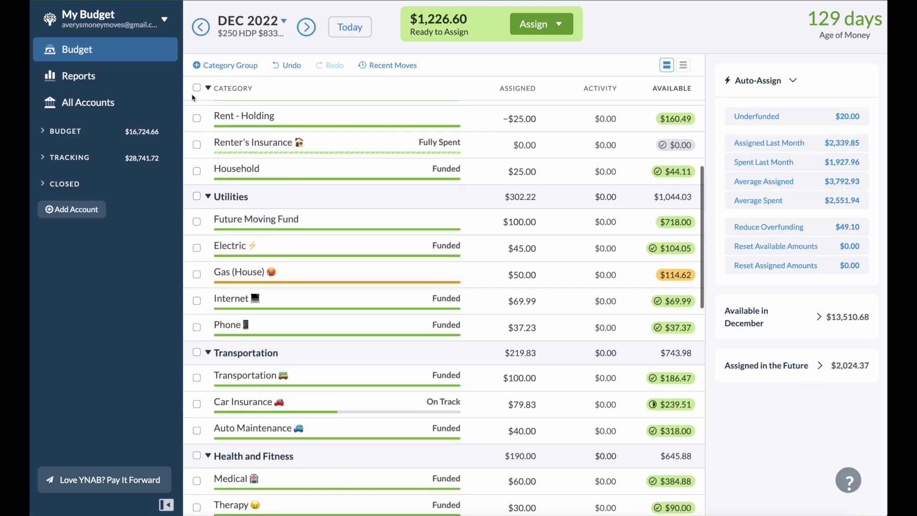
Review the January 2023 budget, checking the Gas (House) target details and the funding of the categories further down.
{"action": "left_click", "coordinate": [306, 28]}
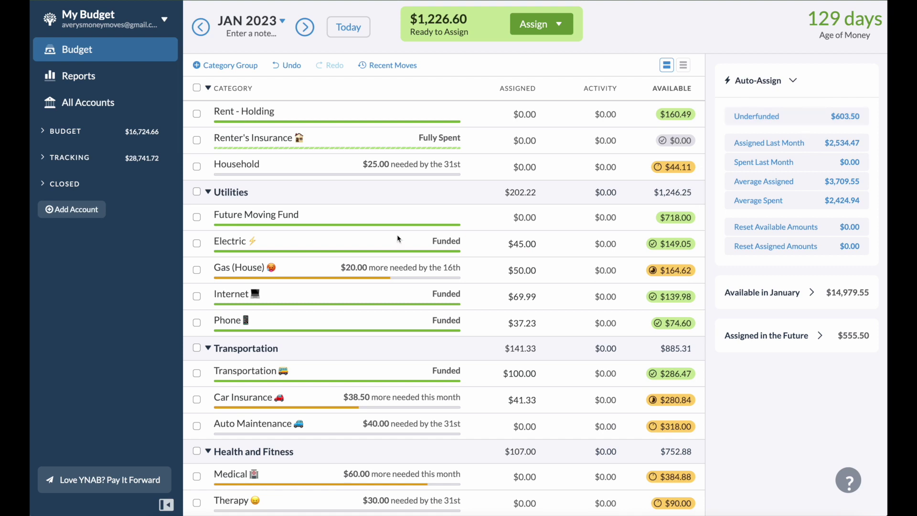
{"action": "scroll", "coordinate": [404, 237], "scroll_direction": "down", "scroll_amount": 1}
{"action": "scroll", "coordinate": [404, 237], "scroll_direction": "down", "scroll_amount": 1}
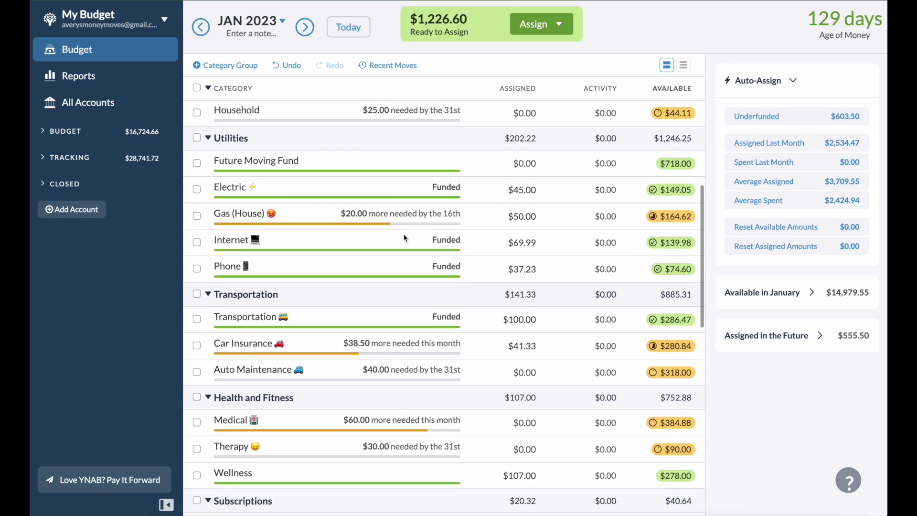
{"action": "left_click", "coordinate": [236, 213]}
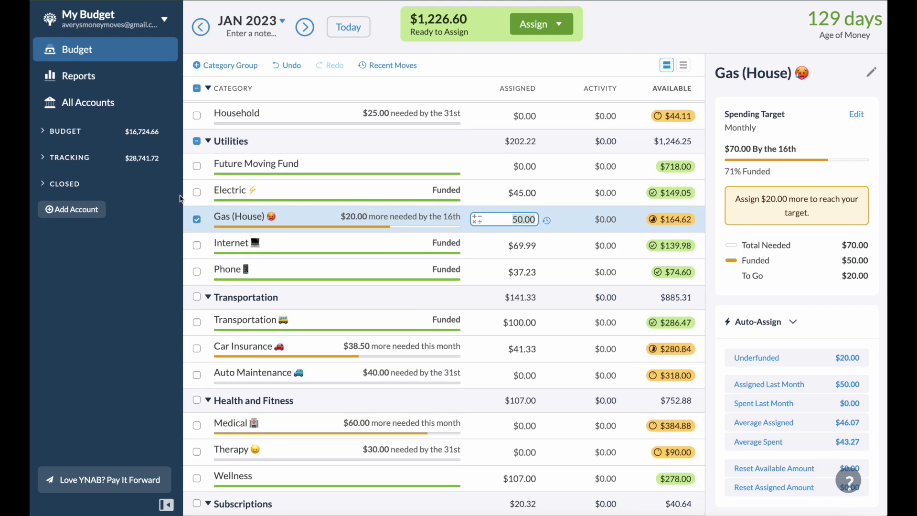
{"action": "scroll", "coordinate": [196, 224], "scroll_direction": "down", "scroll_amount": 1}
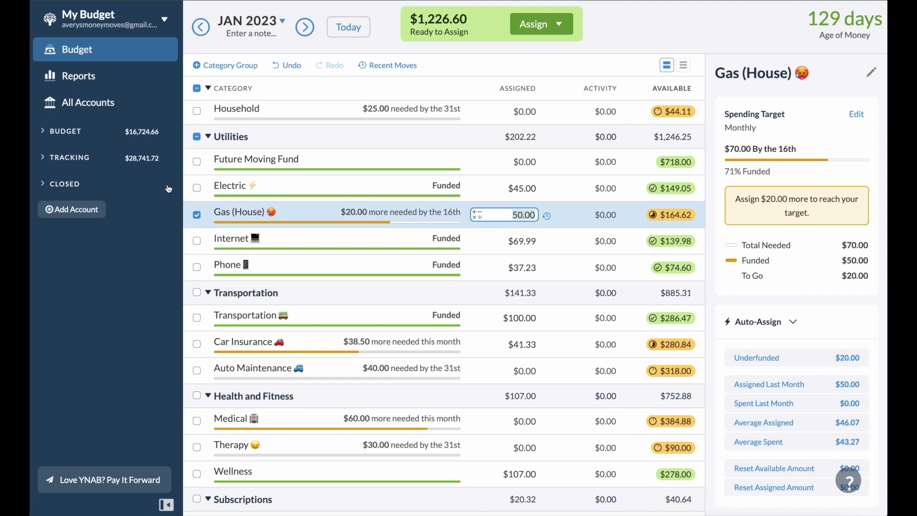
{"action": "left_click", "coordinate": [196, 216]}
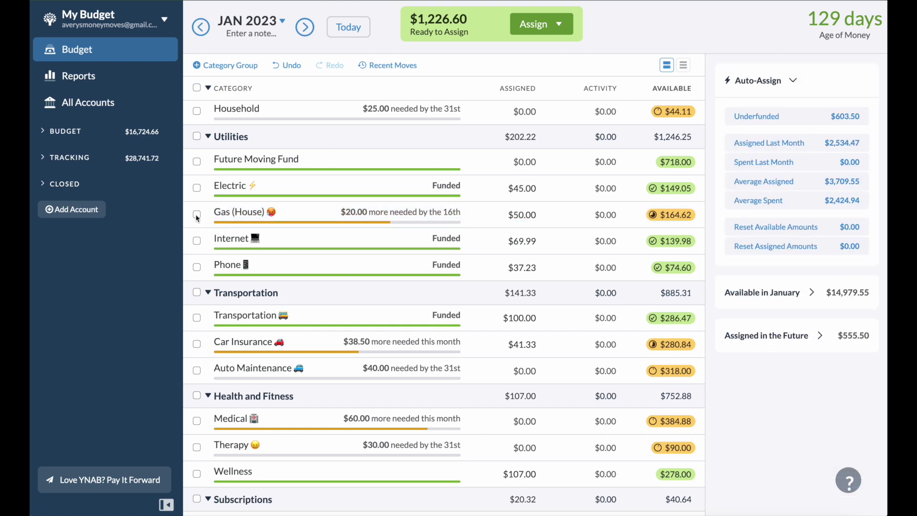
{"action": "scroll", "coordinate": [187, 251], "scroll_direction": "down", "scroll_amount": 10}
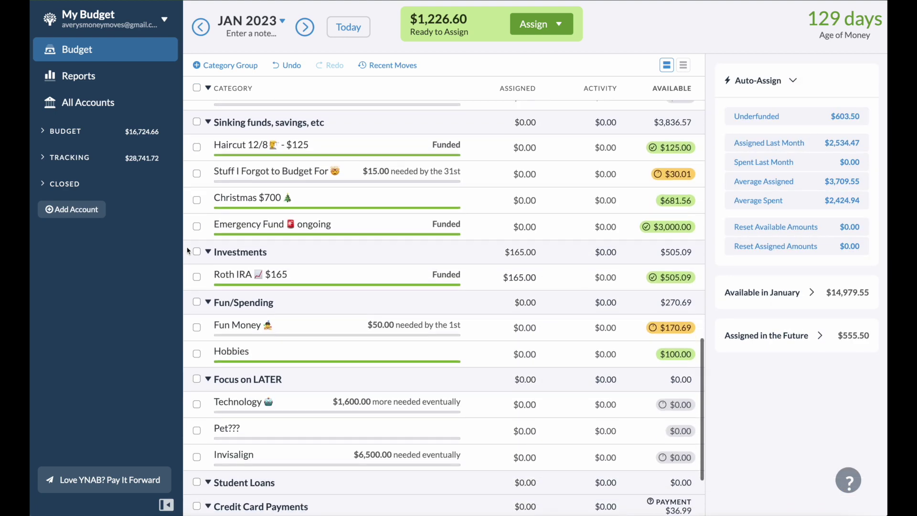
Review the January 2023 category funding from Focus on NOW down to Credit Card Payments and check the Hobbies category details.
{"action": "scroll", "coordinate": [187, 247], "scroll_direction": "up", "scroll_amount": 2}
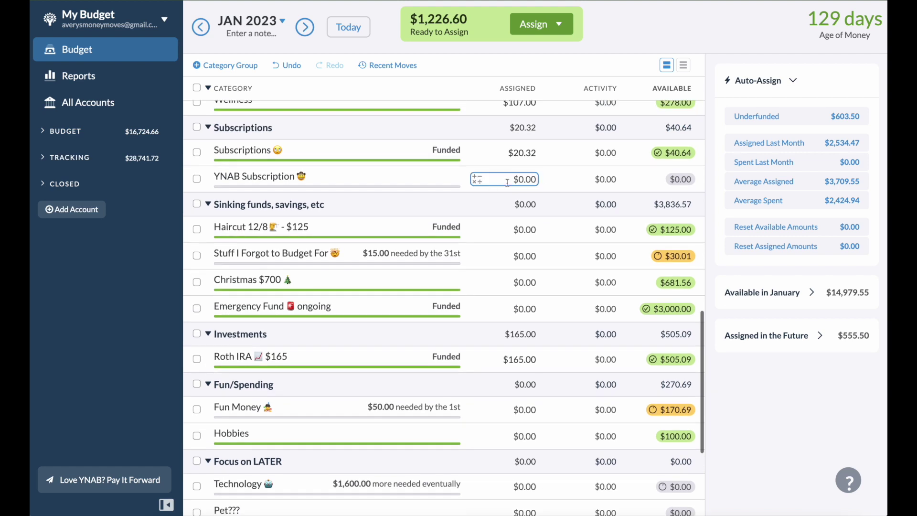
{"action": "scroll", "coordinate": [477, 228], "scroll_direction": "down", "scroll_amount": 3}
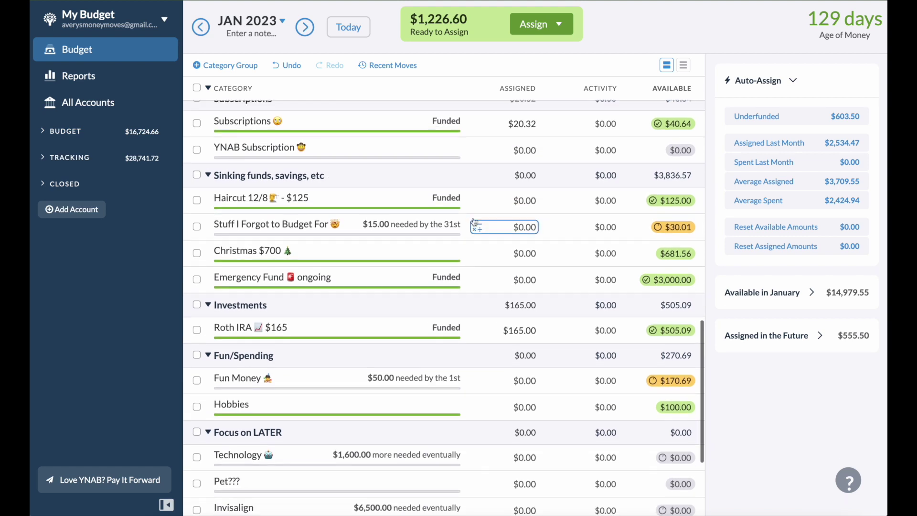
{"action": "scroll", "coordinate": [467, 236], "scroll_direction": "down", "scroll_amount": 2}
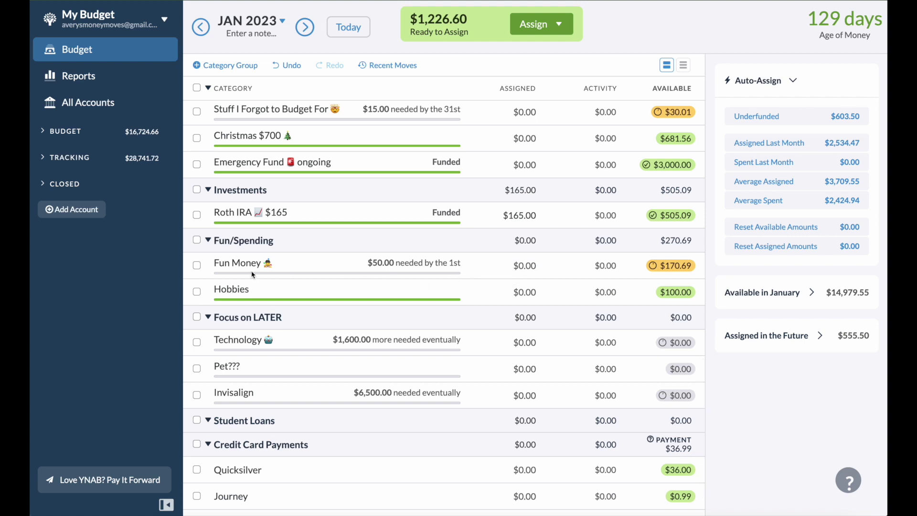
{"action": "scroll", "coordinate": [258, 281], "scroll_direction": "up", "scroll_amount": 10}
{"action": "scroll", "coordinate": [268, 282], "scroll_direction": "up", "scroll_amount": 3}
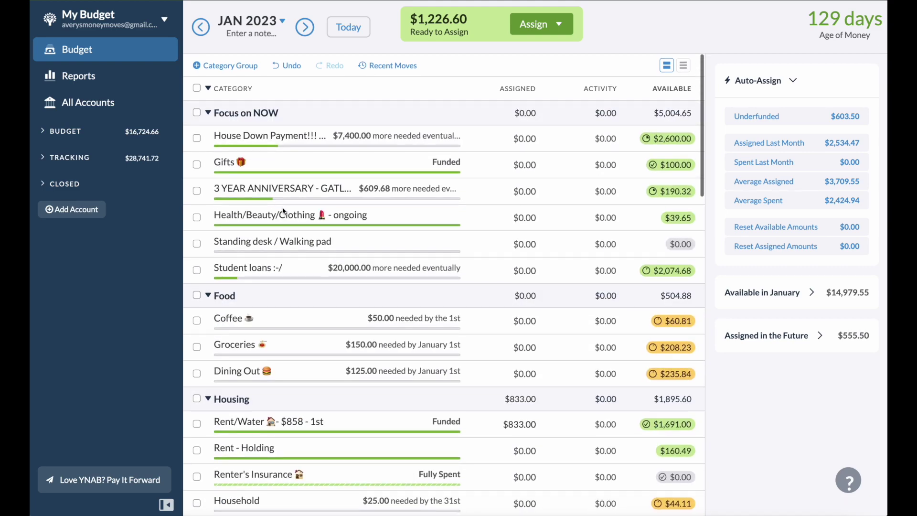
{"action": "scroll", "coordinate": [305, 244], "scroll_direction": "down", "scroll_amount": 2}
{"action": "scroll", "coordinate": [298, 244], "scroll_direction": "down", "scroll_amount": 12}
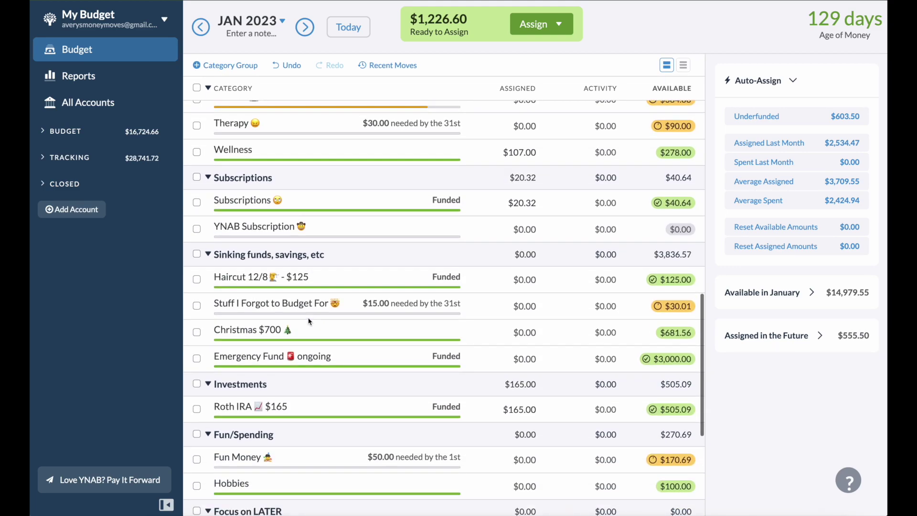
{"action": "left_click", "coordinate": [242, 253]}
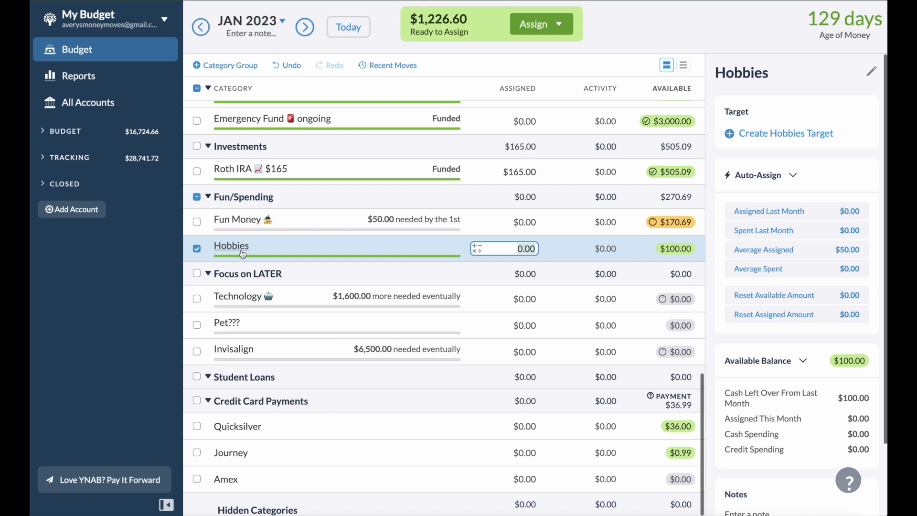
{"action": "left_click", "coordinate": [198, 249]}
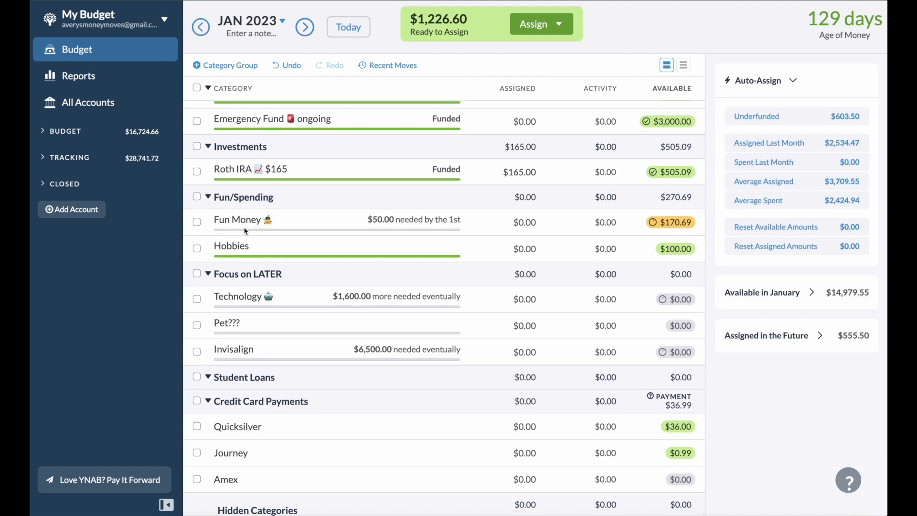
Recheck the January 2023 categories and inspect the money move options for Fun Money's available balance without moving anything.
{"action": "scroll", "coordinate": [245, 231], "scroll_direction": "up", "scroll_amount": 2}
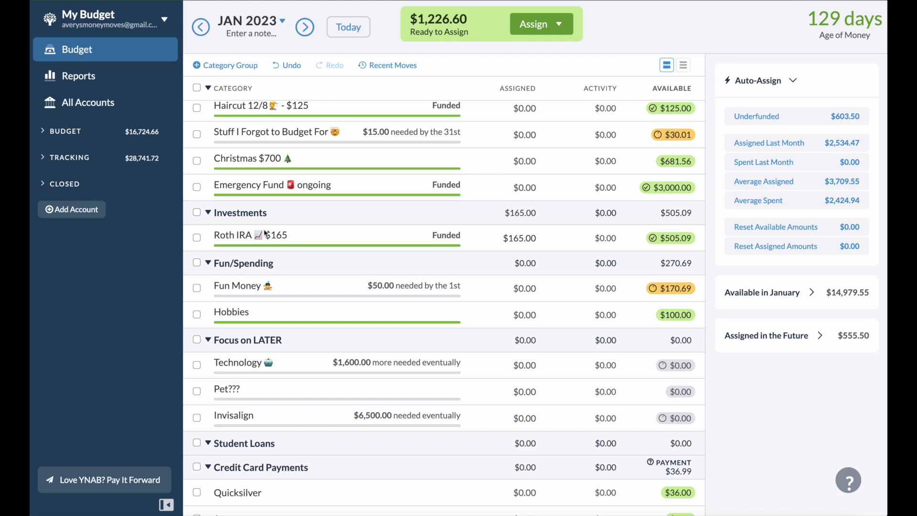
{"action": "scroll", "coordinate": [265, 234], "scroll_direction": "up", "scroll_amount": 15}
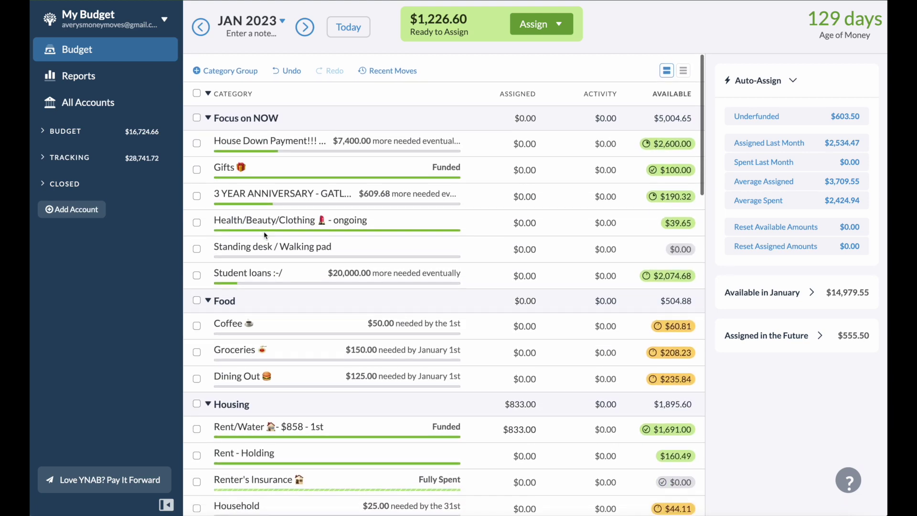
{"action": "scroll", "coordinate": [372, 230], "scroll_direction": "down", "scroll_amount": 15}
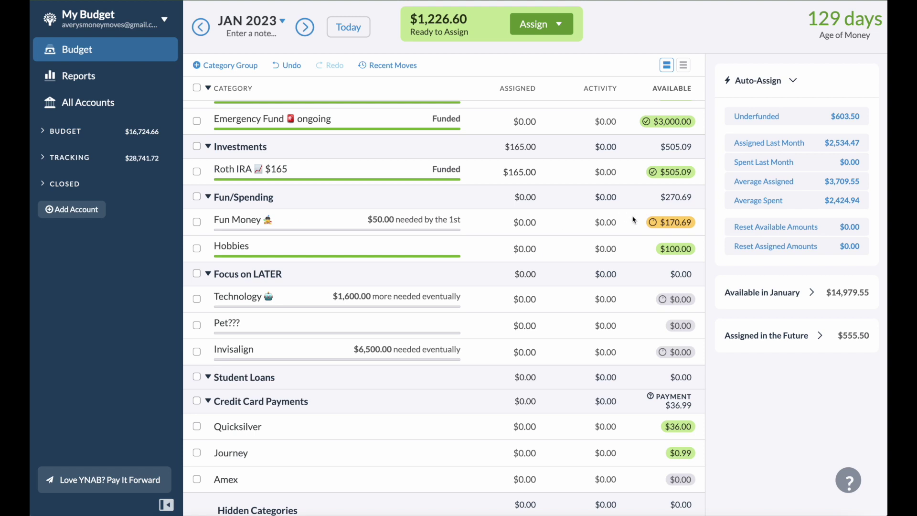
{"action": "left_click", "coordinate": [666, 223]}
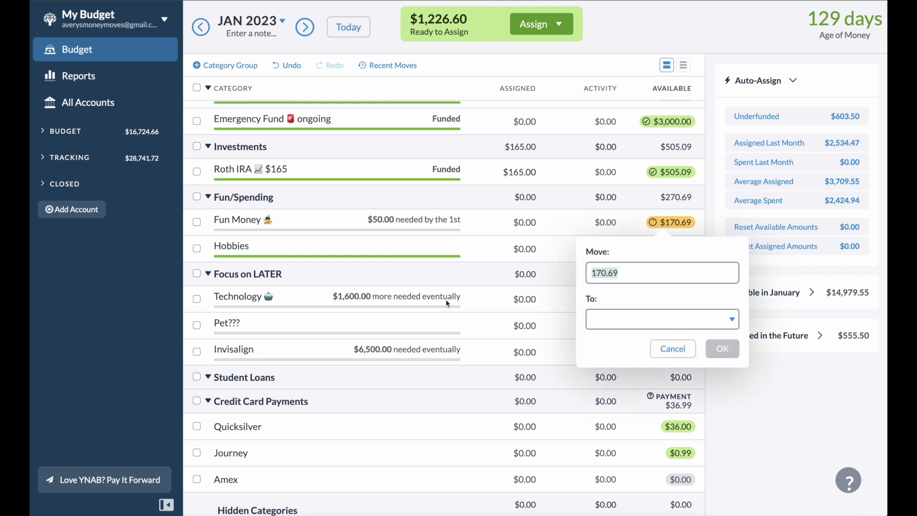
{"action": "left_click", "coordinate": [154, 233]}
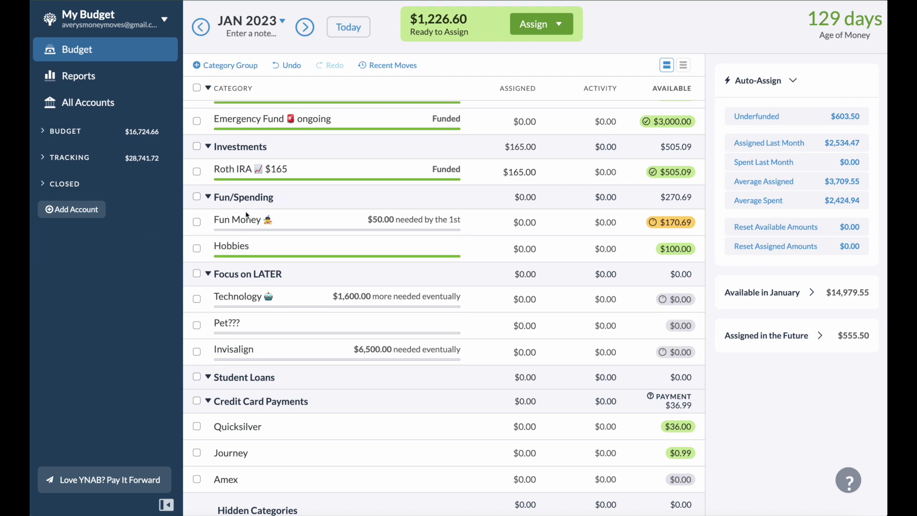
Examine the Haircut category's savings target and the funding of the January 2023 categories below it, leaving no category selected.
{"action": "scroll", "coordinate": [263, 217], "scroll_direction": "up", "scroll_amount": 1}
{"action": "scroll", "coordinate": [261, 222], "scroll_direction": "up", "scroll_amount": 5}
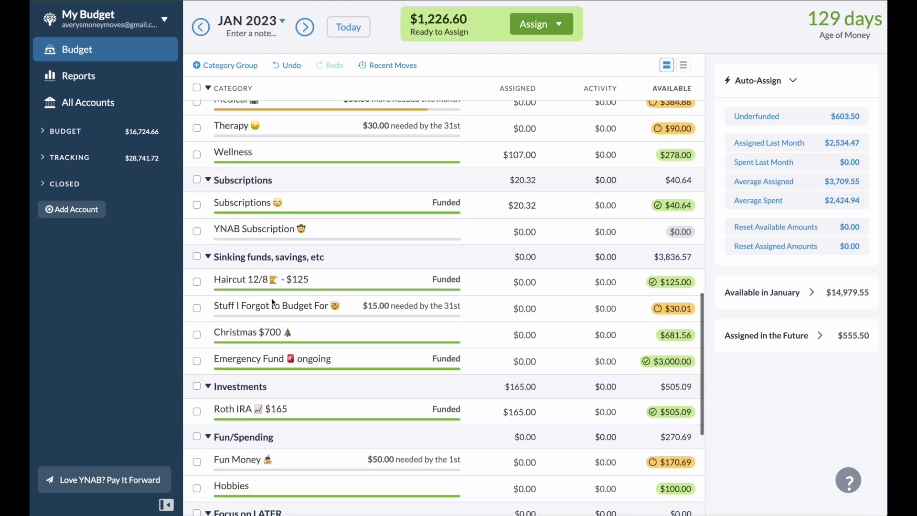
{"action": "left_click", "coordinate": [268, 286]}
{"action": "scroll", "coordinate": [287, 300], "scroll_direction": "down", "scroll_amount": 6}
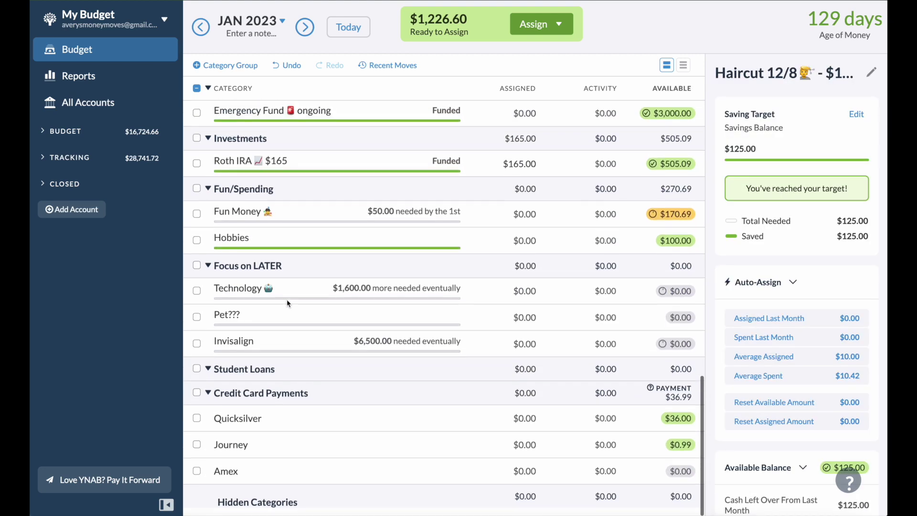
{"action": "scroll", "coordinate": [299, 301], "scroll_direction": "up", "scroll_amount": 2}
{"action": "scroll", "coordinate": [300, 303], "scroll_direction": "up", "scroll_amount": 1}
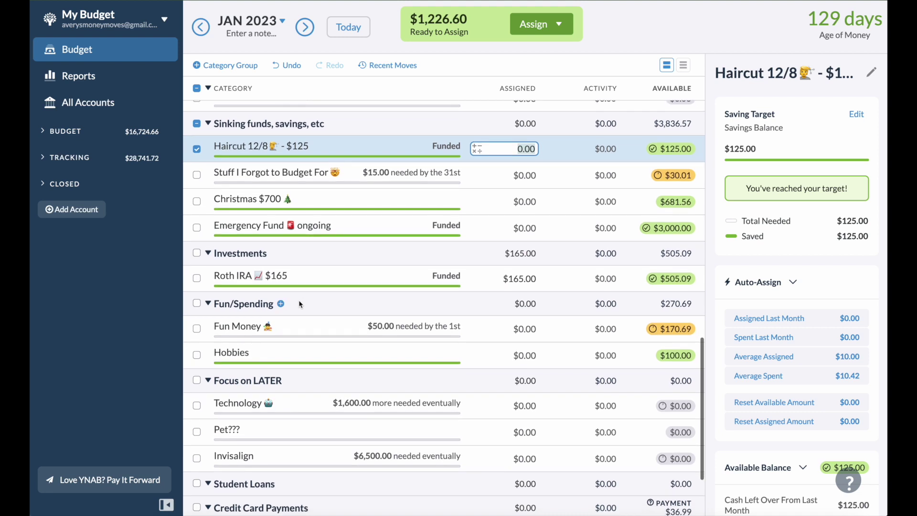
{"action": "scroll", "coordinate": [300, 304], "scroll_direction": "down", "scroll_amount": 3}
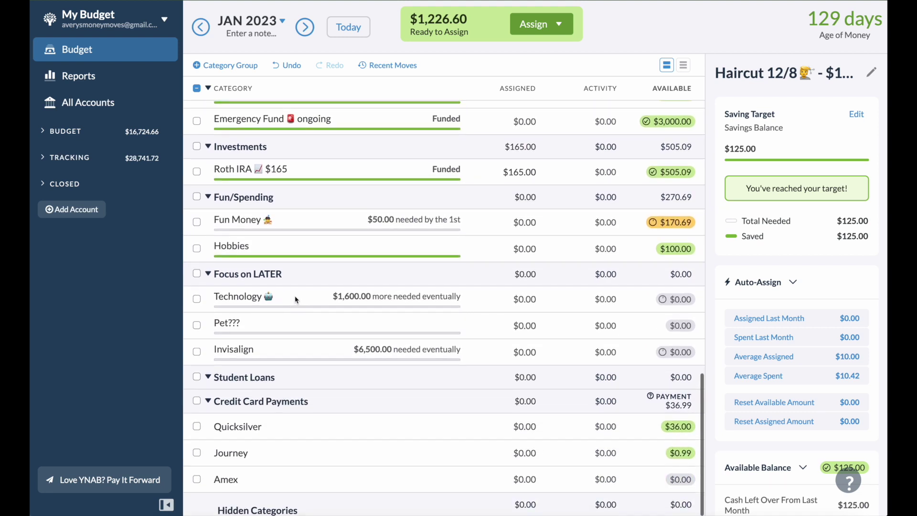
{"action": "scroll", "coordinate": [275, 302], "scroll_direction": "up", "scroll_amount": 1}
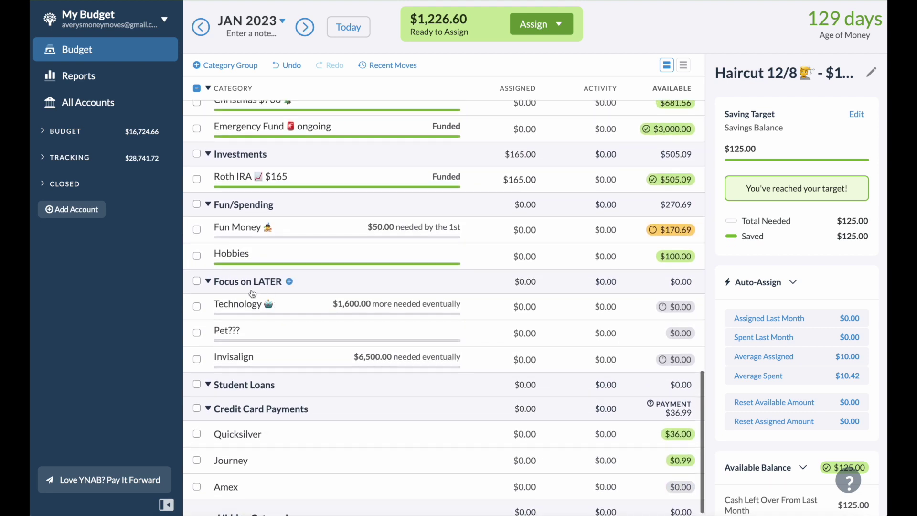
{"action": "left_click", "coordinate": [197, 88]}
Auto-assign money to all underfunded January 2023 categories after reviewing the per-category amounts in the preview.
{"action": "scroll", "coordinate": [561, 121], "scroll_direction": "up", "scroll_amount": 10}
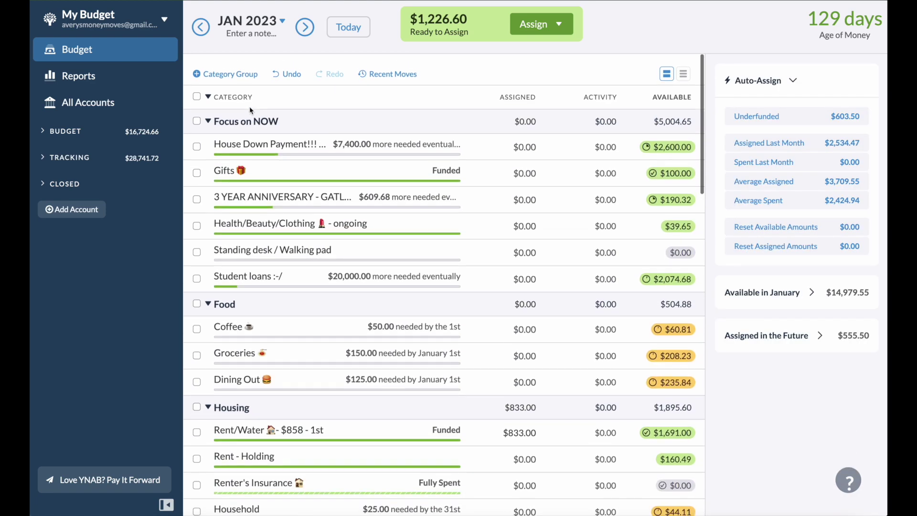
{"action": "left_click", "coordinate": [802, 116]}
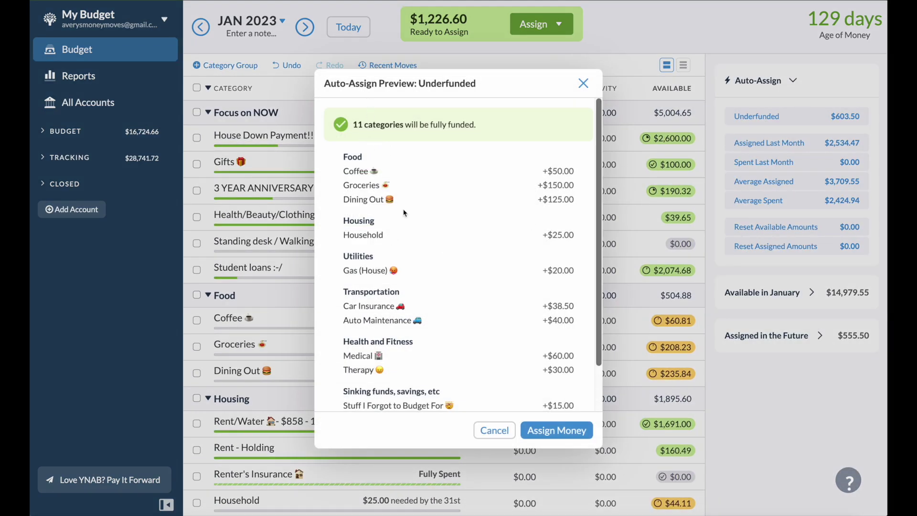
{"action": "scroll", "coordinate": [390, 239], "scroll_direction": "down", "scroll_amount": 2}
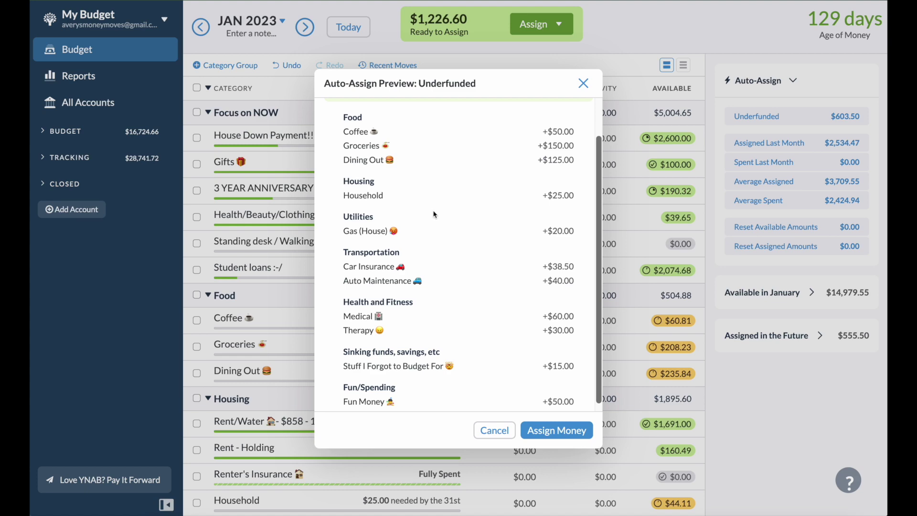
{"action": "scroll", "coordinate": [417, 215], "scroll_direction": "down", "scroll_amount": 1}
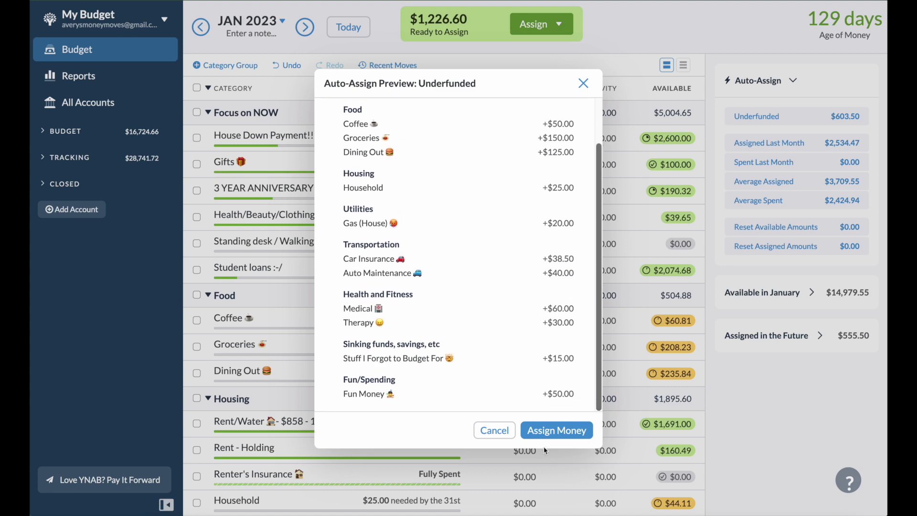
{"action": "left_click", "coordinate": [556, 430]}
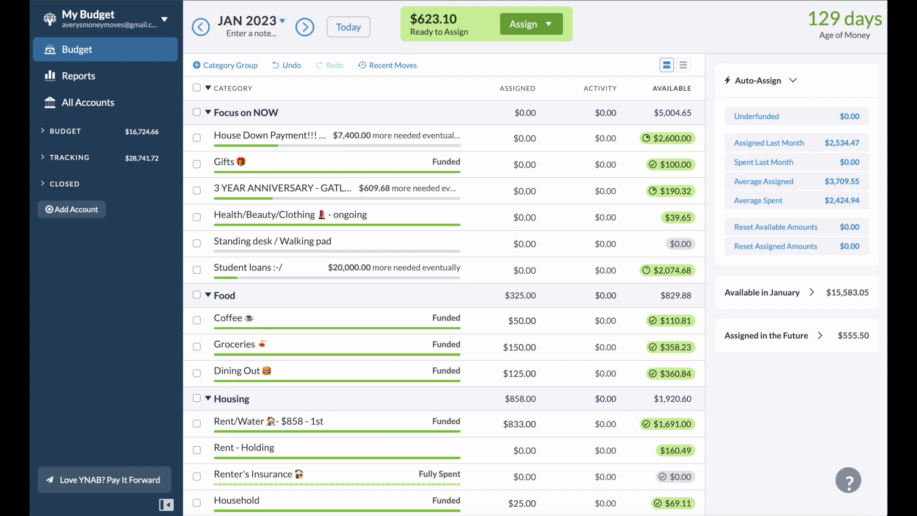
Return to the December 2022 budget and review its category funding, checking the Christmas category's details.
{"action": "left_click", "coordinate": [203, 29]}
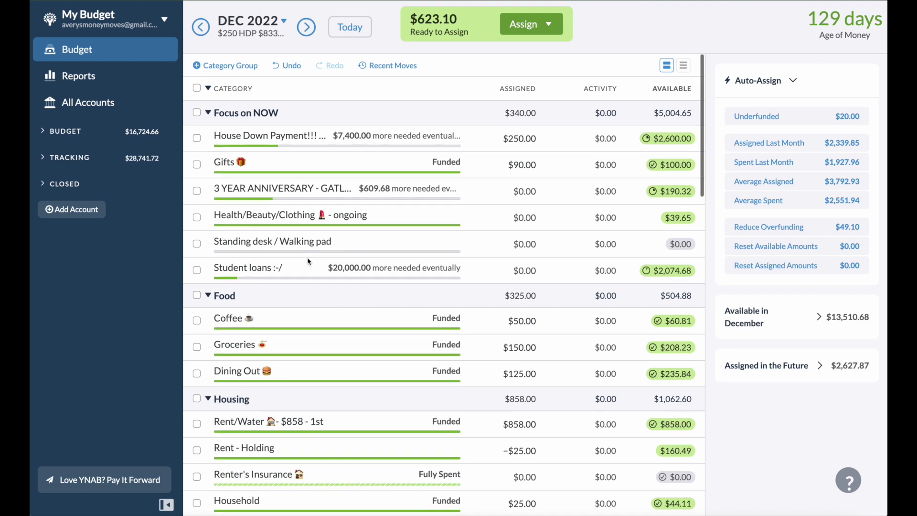
{"action": "scroll", "coordinate": [307, 256], "scroll_direction": "down", "scroll_amount": 1}
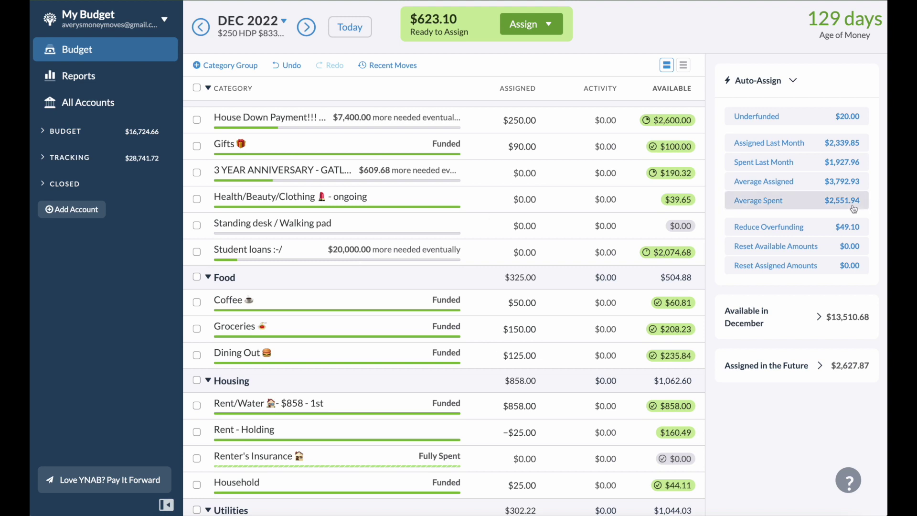
{"action": "scroll", "coordinate": [521, 241], "scroll_direction": "down", "scroll_amount": 5}
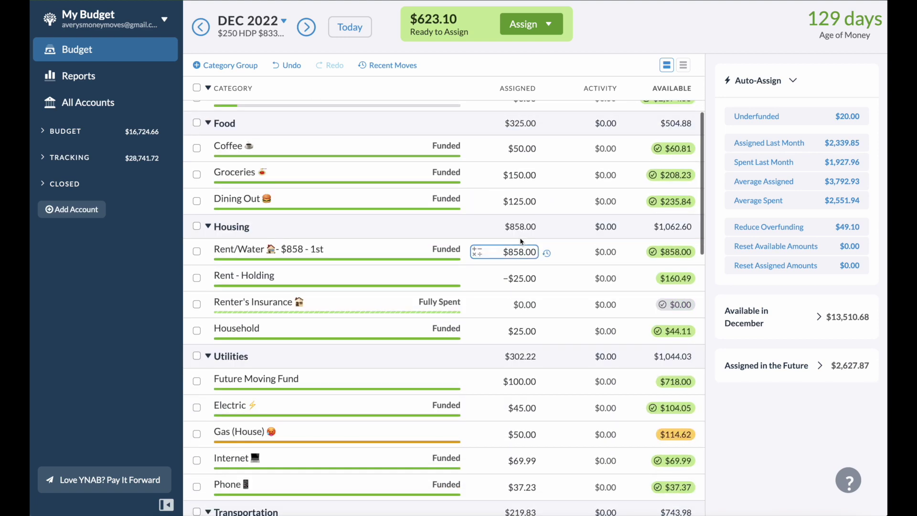
{"action": "scroll", "coordinate": [522, 242], "scroll_direction": "down", "scroll_amount": 10}
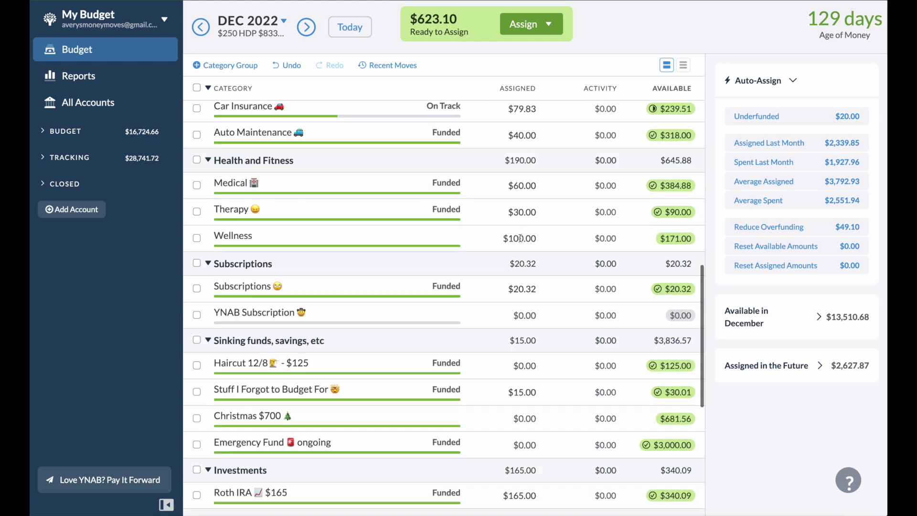
{"action": "left_click", "coordinate": [230, 317]}
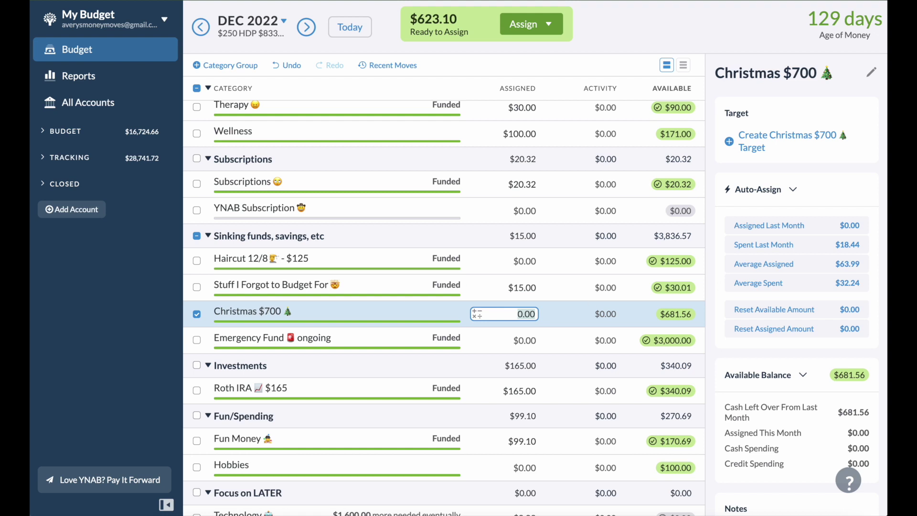
{"action": "left_click", "coordinate": [200, 315]}
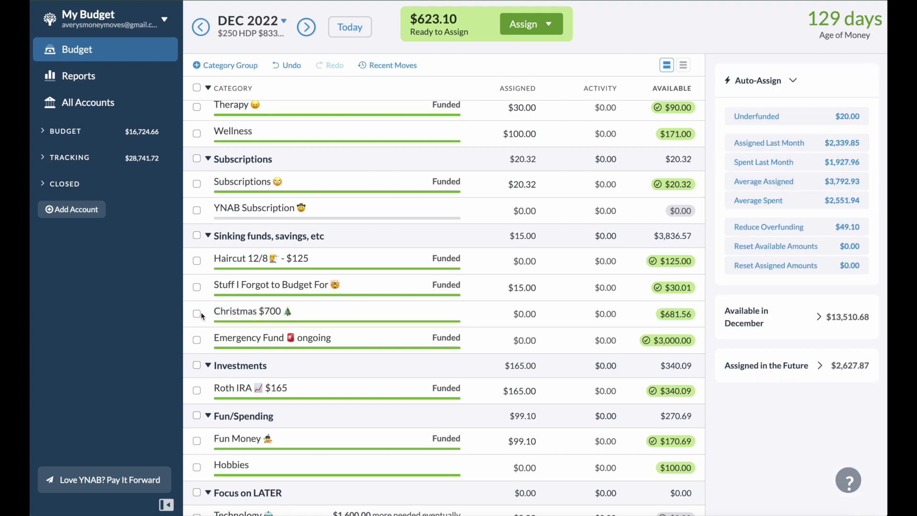
{"action": "scroll", "coordinate": [218, 314], "scroll_direction": "up", "scroll_amount": 5}
{"action": "scroll", "coordinate": [220, 313], "scroll_direction": "up", "scroll_amount": 8}
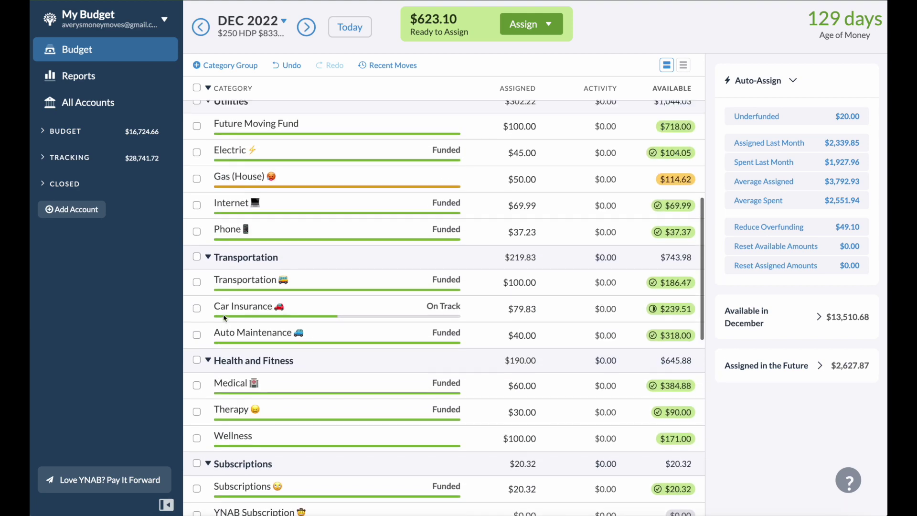
{"action": "scroll", "coordinate": [228, 335], "scroll_direction": "up", "scroll_amount": 3}
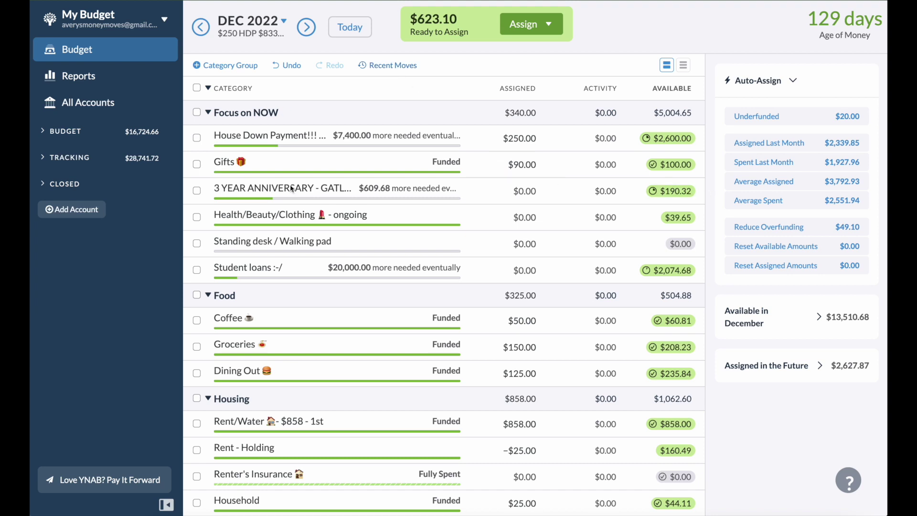
Assign $200 to the Student loans category for December 2022, check its target progress and leave the category deselected.
{"action": "left_click", "coordinate": [196, 270]}
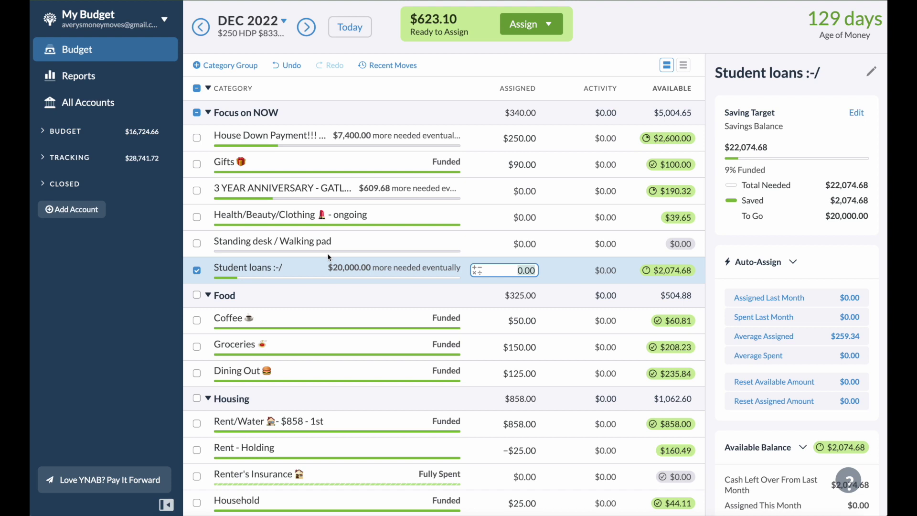
{"action": "type", "text": "200"}
{"action": "key", "text": "Return"}
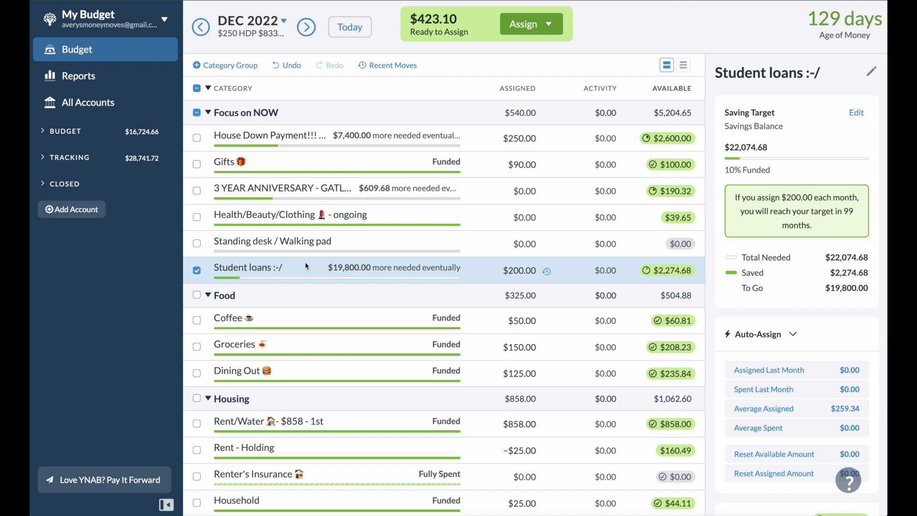
{"action": "left_click", "coordinate": [257, 266]}
{"action": "left_click", "coordinate": [764, 156]}
{"action": "scroll", "coordinate": [293, 203], "scroll_direction": "down", "scroll_amount": 1}
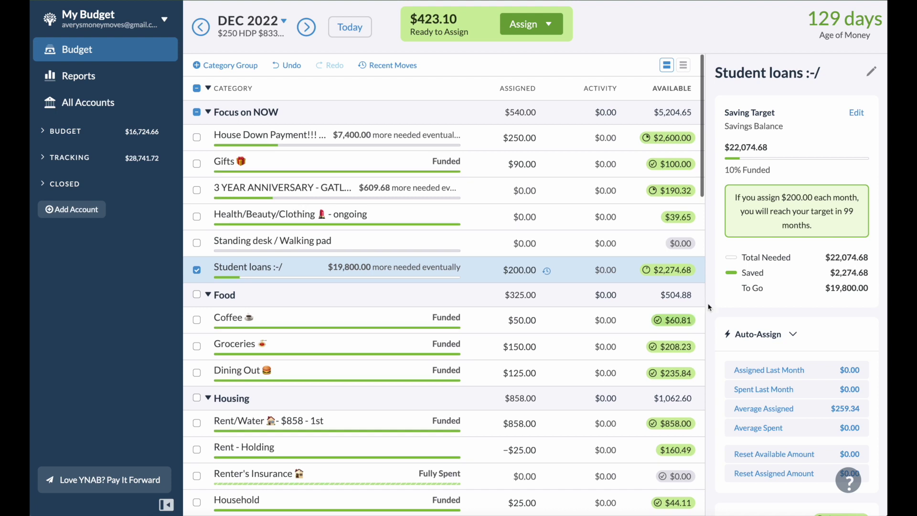
{"action": "scroll", "coordinate": [573, 287], "scroll_direction": "up", "scroll_amount": 1}
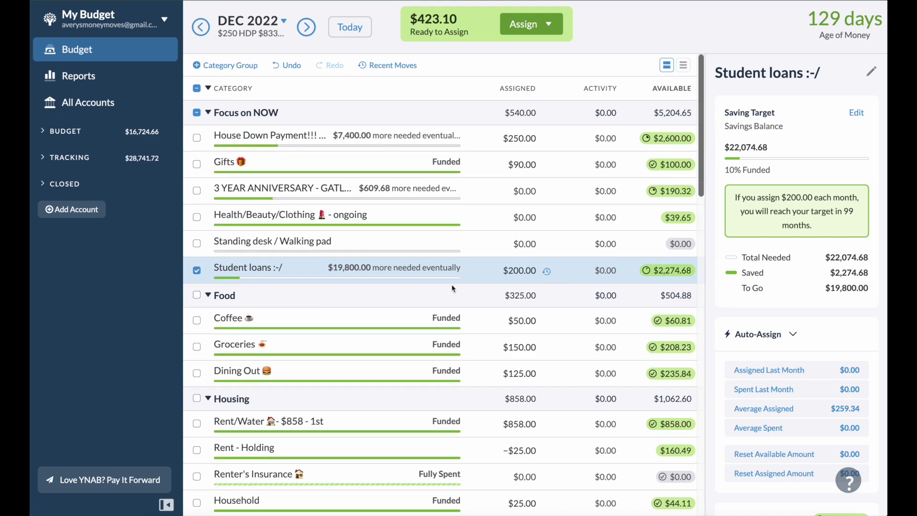
{"action": "left_click", "coordinate": [197, 270]}
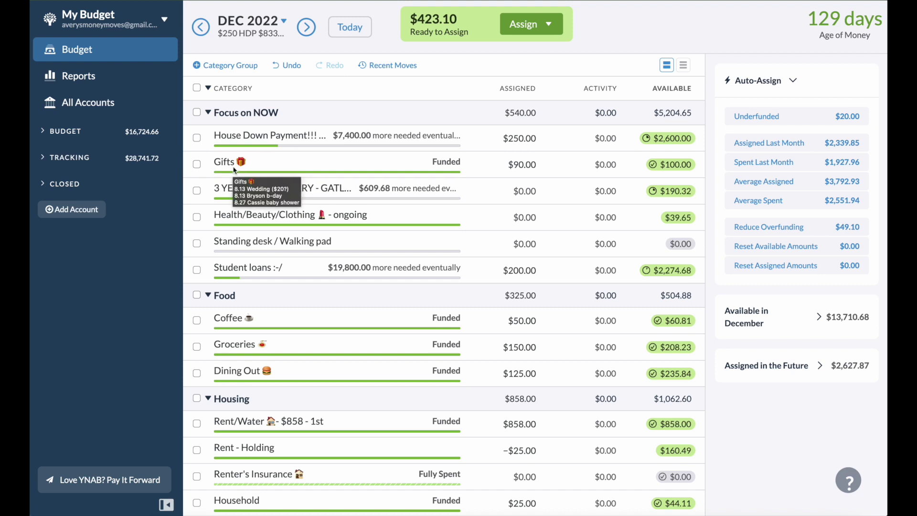
Add $23.10 to the amount assigned to the Roth IRA category for December 2022.
{"action": "left_click", "coordinate": [511, 165]}
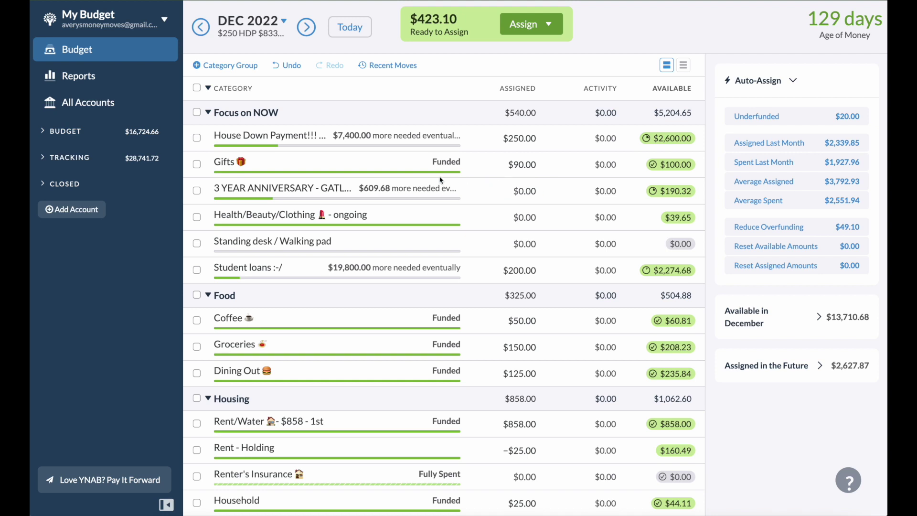
{"action": "left_click", "coordinate": [532, 217]}
{"action": "key", "text": "Escape"}
{"action": "scroll", "coordinate": [242, 228], "scroll_direction": "down", "scroll_amount": 5}
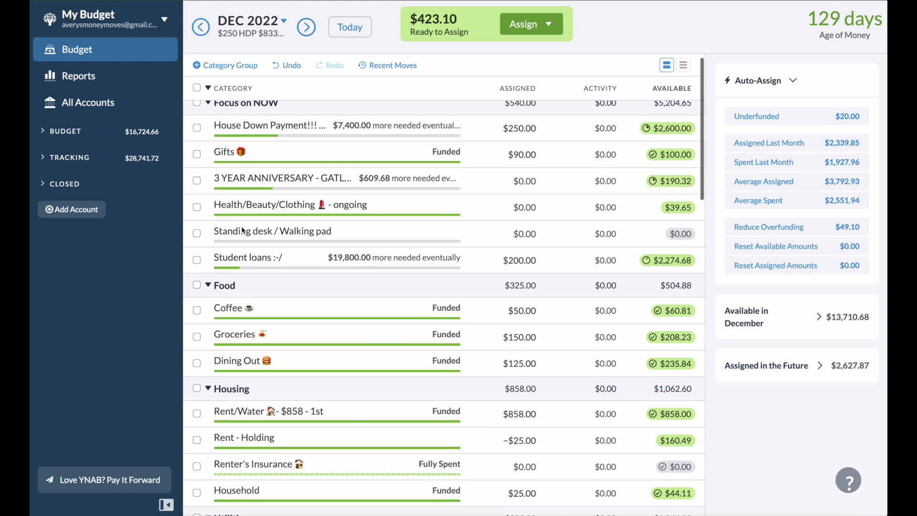
{"action": "scroll", "coordinate": [241, 231], "scroll_direction": "down", "scroll_amount": 9}
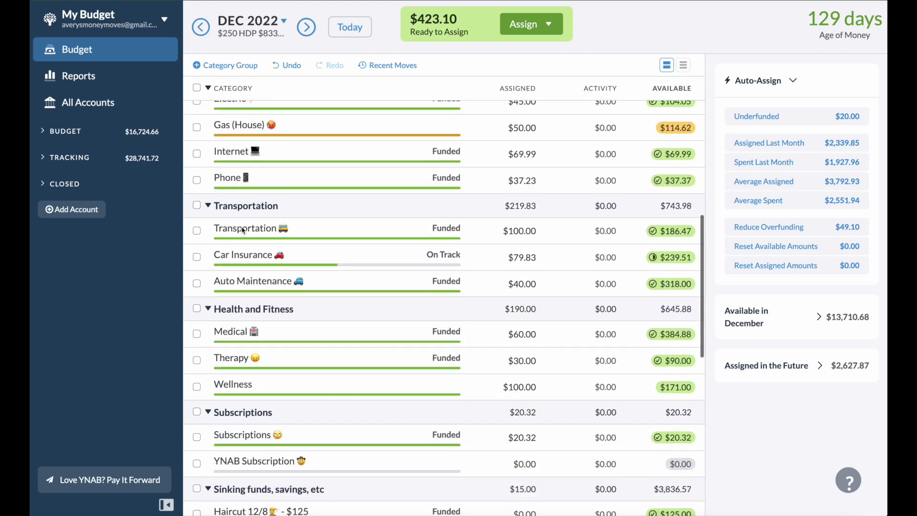
{"action": "scroll", "coordinate": [242, 230], "scroll_direction": "down", "scroll_amount": 5}
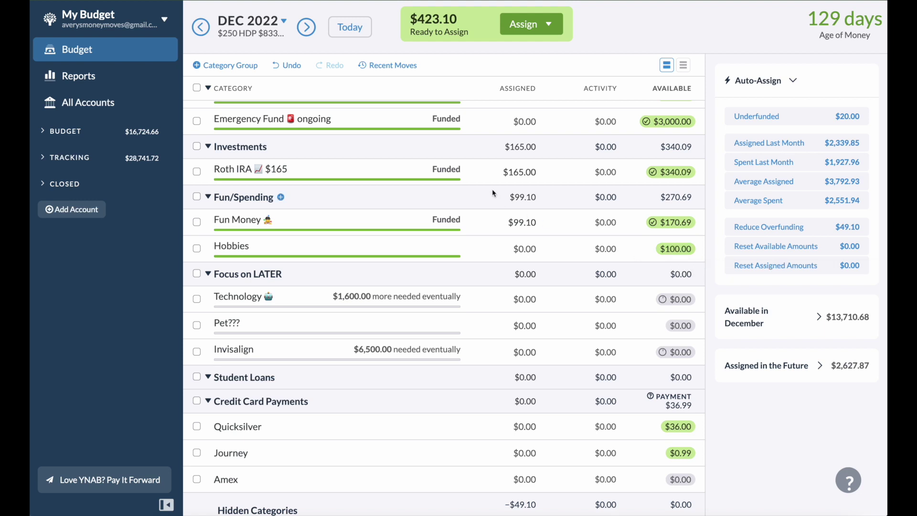
{"action": "left_click", "coordinate": [530, 173]}
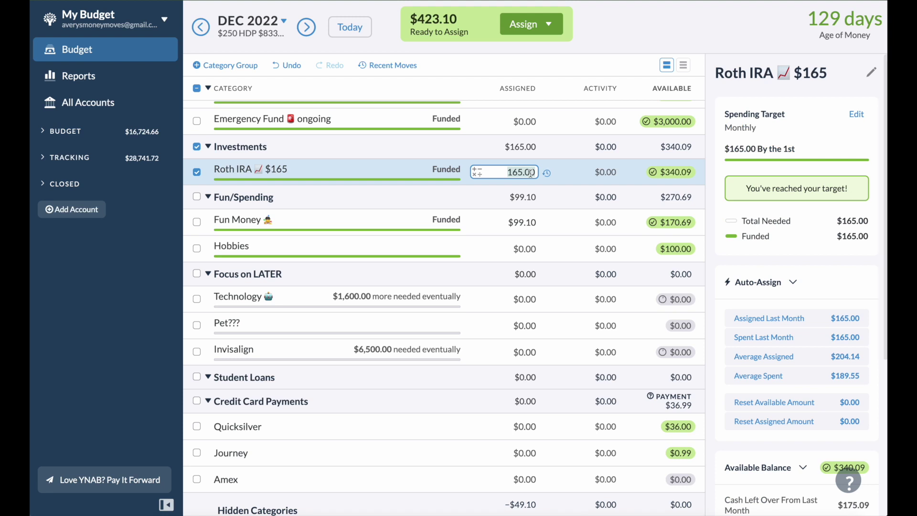
{"action": "key", "text": "Right"}
{"action": "type", "text": "+"}
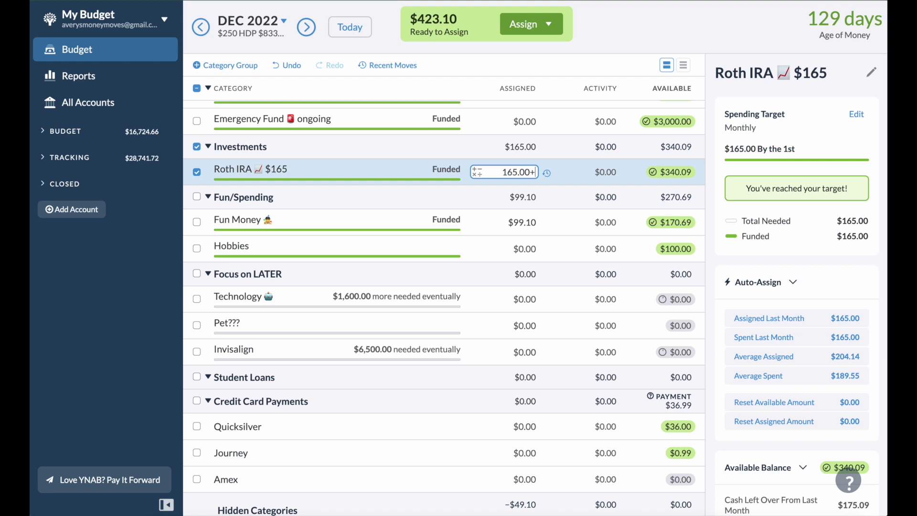
{"action": "type", "text": "23.10"}
{"action": "key", "text": "Return"}
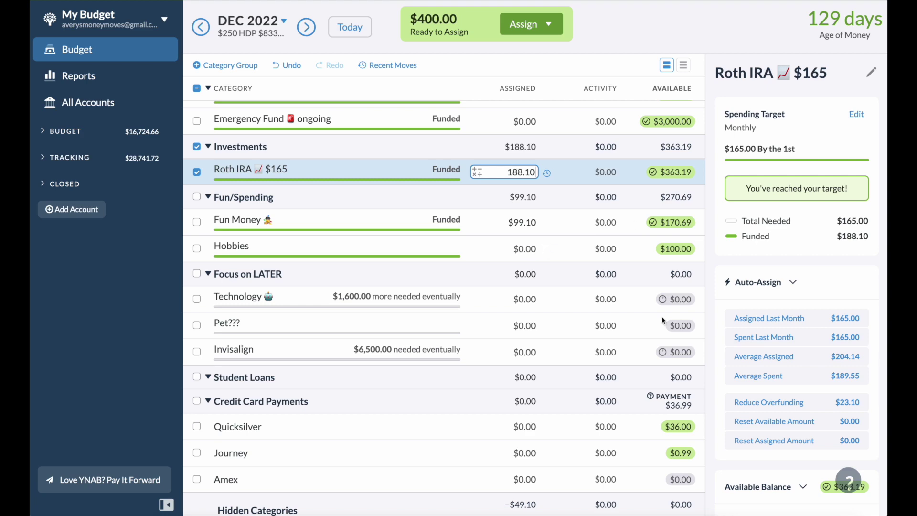
Raise the House Down Payment category's December 2022 assignment to $400 and leave the category deselected.
{"action": "scroll", "coordinate": [475, 258], "scroll_direction": "up", "scroll_amount": 10}
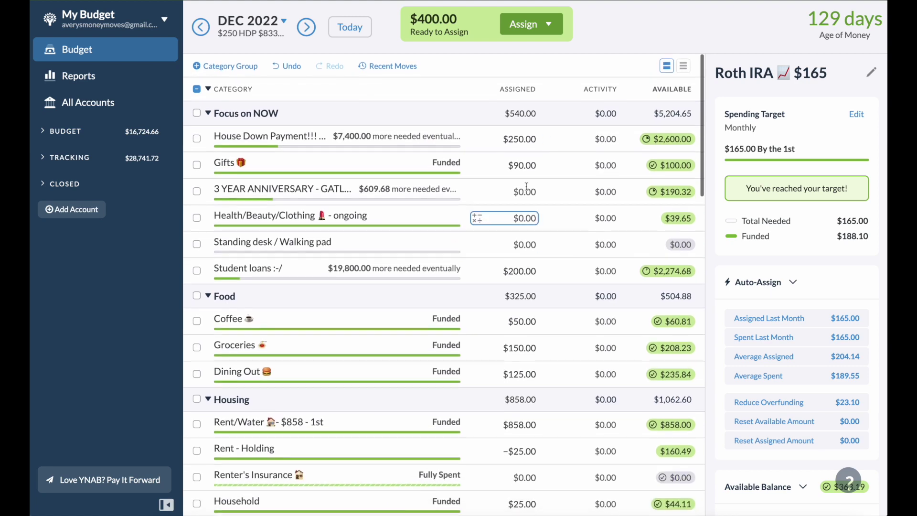
{"action": "left_click", "coordinate": [523, 138]}
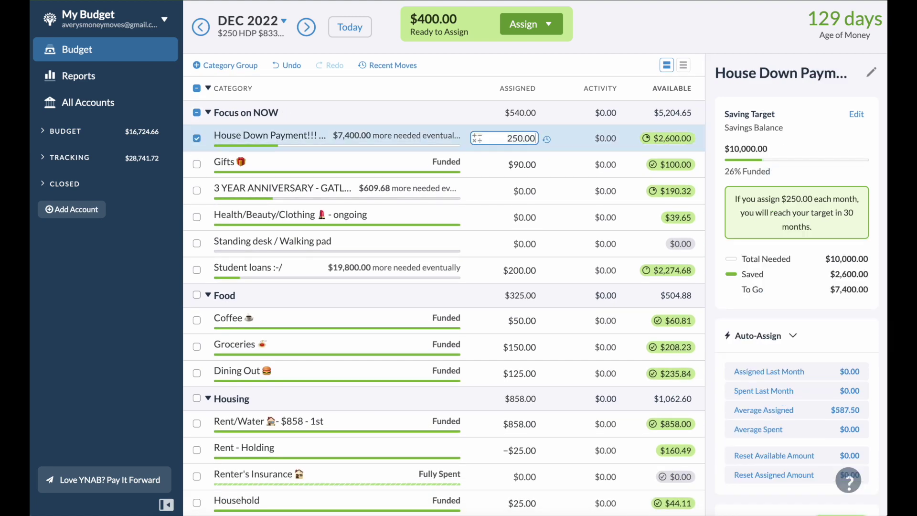
{"action": "type", "text": "+151"}
{"action": "key", "text": "Return"}
{"action": "type", "text": "-1"}
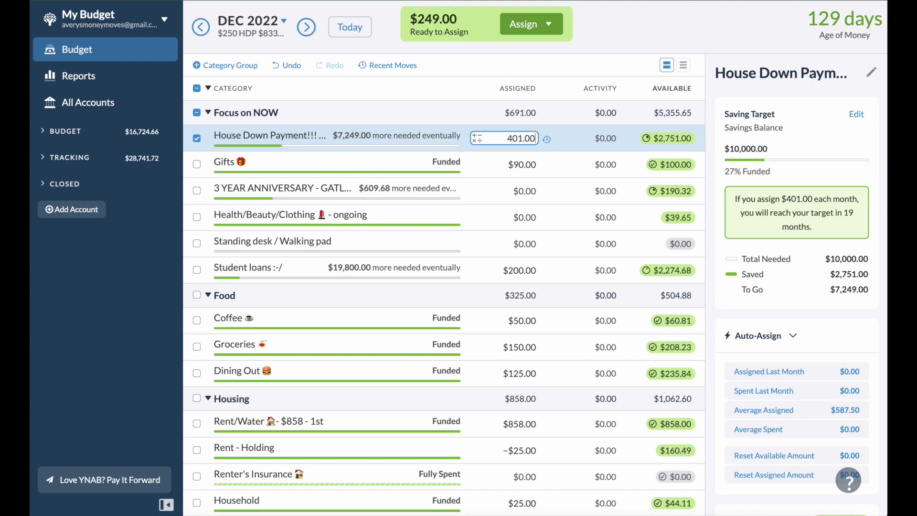
{"action": "key", "text": "Return"}
{"action": "mouse_move", "coordinate": [664, 141]}
{"action": "left_click", "coordinate": [197, 114]}
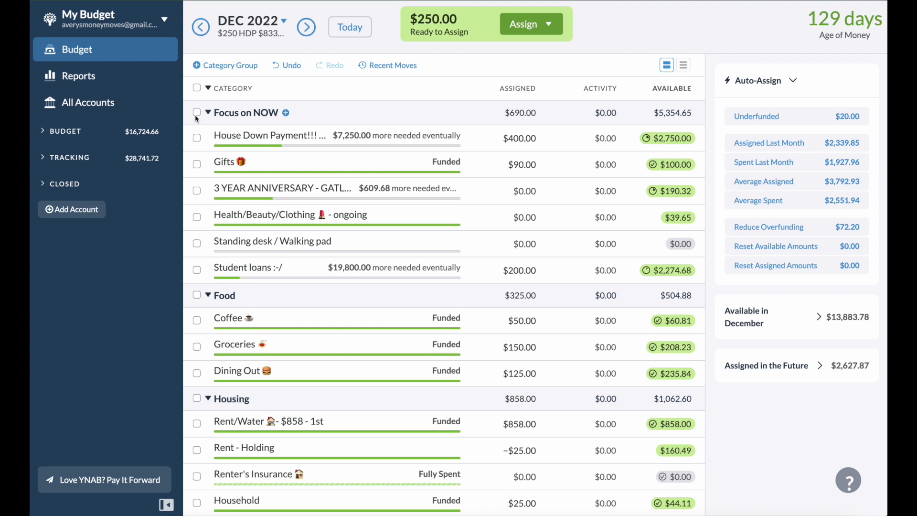
Check the savings target progress of the Student loans and House Down Payment categories, leaving both deselected.
{"action": "left_click", "coordinate": [250, 268]}
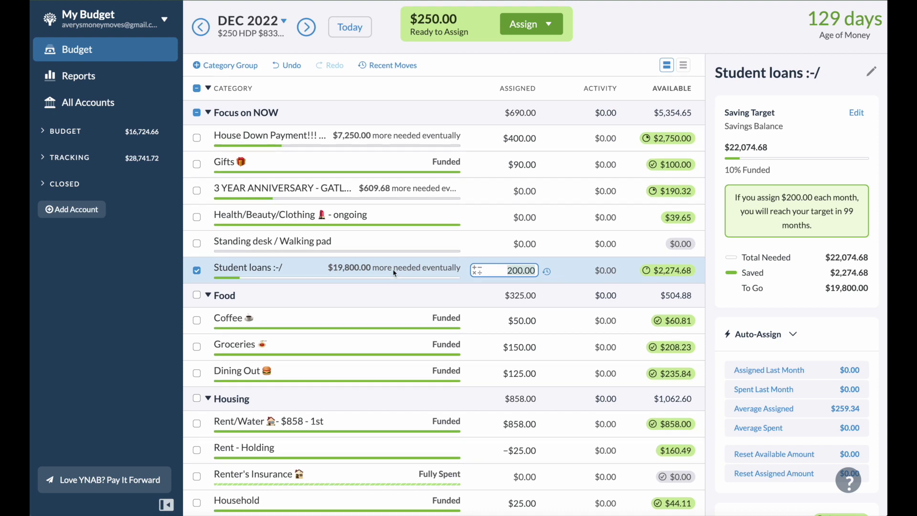
{"action": "left_click", "coordinate": [196, 113]}
{"action": "left_click", "coordinate": [249, 142]}
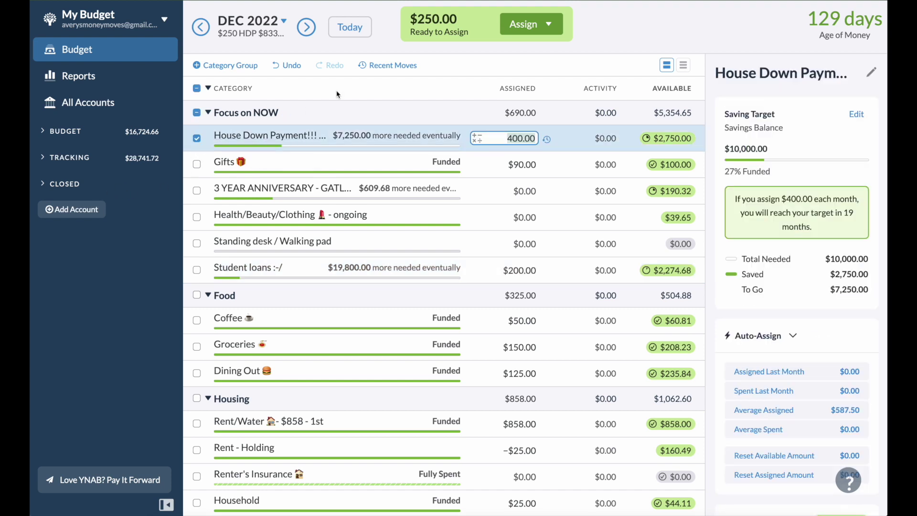
{"action": "left_click", "coordinate": [296, 107]}
{"action": "left_click", "coordinate": [196, 114]}
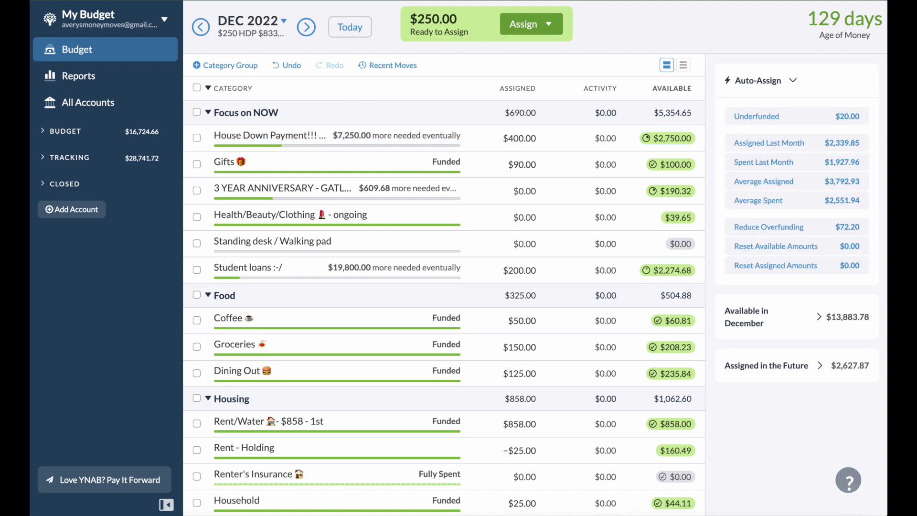
Add $50 to the Fun Money category's December 2022 assignment and clear the category selection.
{"action": "scroll", "coordinate": [484, 219], "scroll_direction": "down", "scroll_amount": 20}
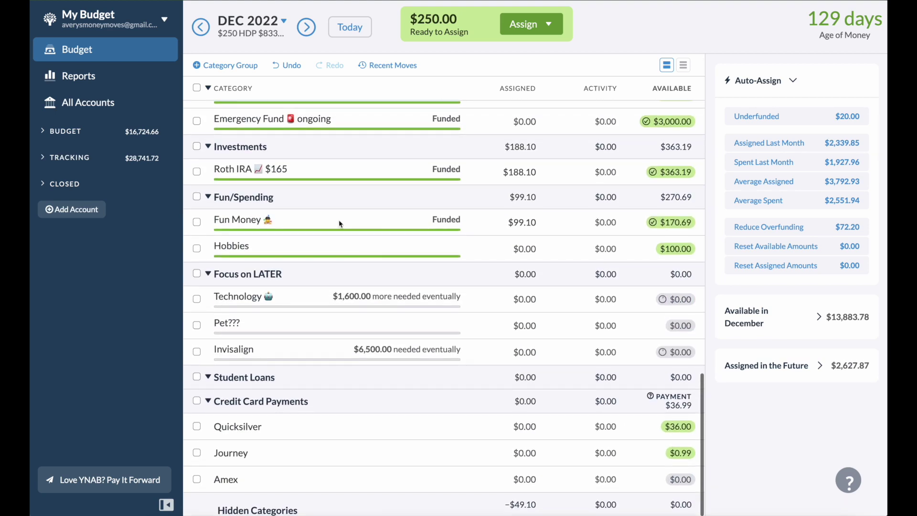
{"action": "left_click", "coordinate": [514, 223]}
{"action": "left_click", "coordinate": [514, 224]}
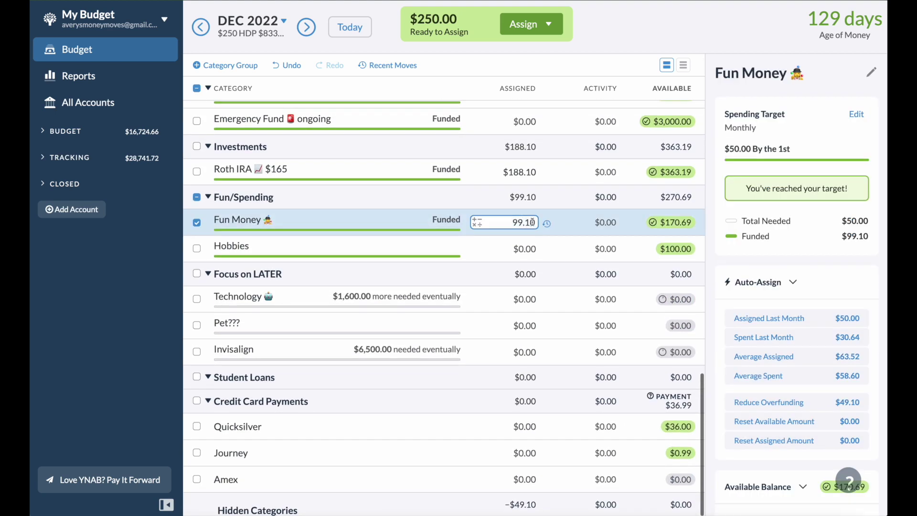
{"action": "type", "text": "+"}
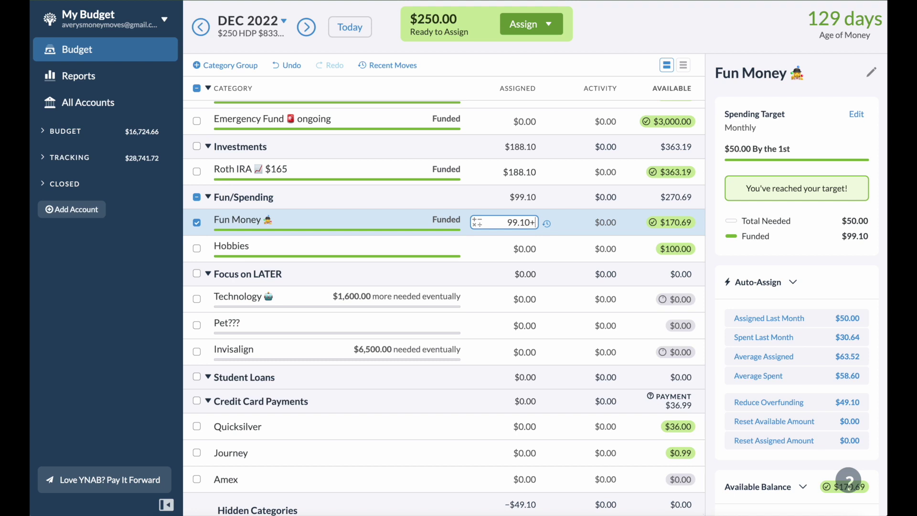
{"action": "type", "text": "50"}
{"action": "key", "text": "Return"}
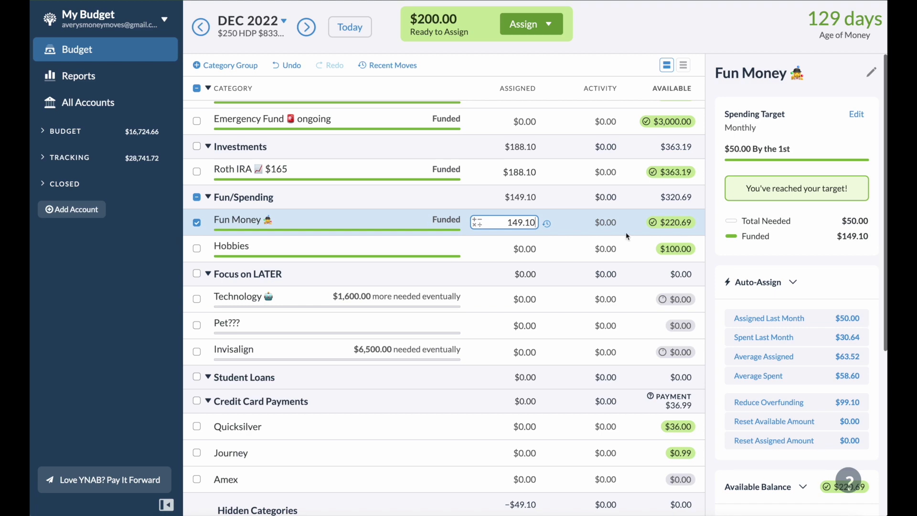
{"action": "scroll", "coordinate": [342, 178], "scroll_direction": "up", "scroll_amount": 10}
{"action": "scroll", "coordinate": [342, 178], "scroll_direction": "down", "scroll_amount": 1}
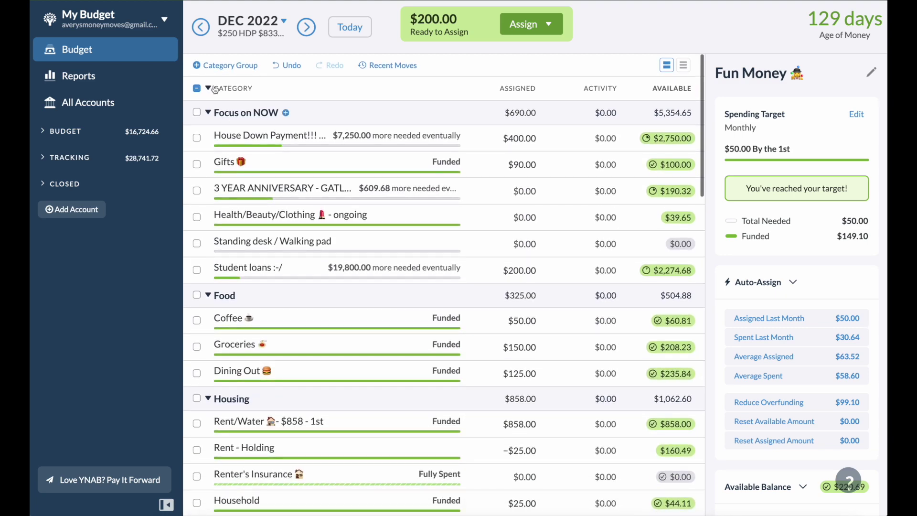
{"action": "left_click", "coordinate": [197, 88]}
Assign $150 to the 3 YEAR ANNIVERSARY - GATLINBURG category for December 2022 after checking its target and full name, leaving it deselected.
{"action": "left_click", "coordinate": [215, 188]}
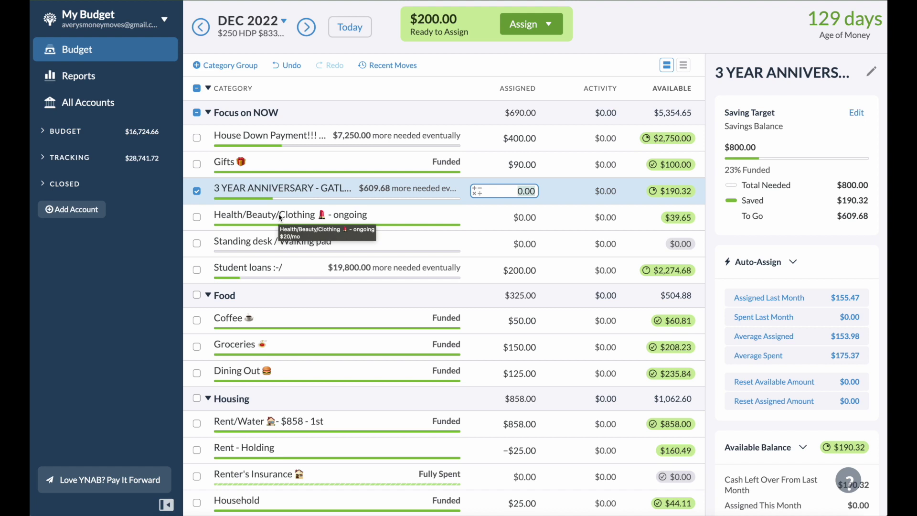
{"action": "left_click", "coordinate": [291, 190]}
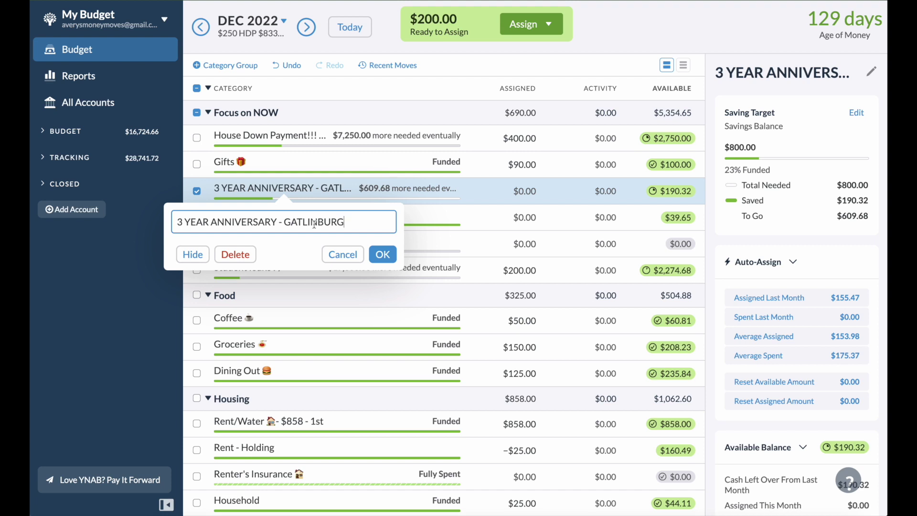
{"action": "left_click", "coordinate": [524, 190]}
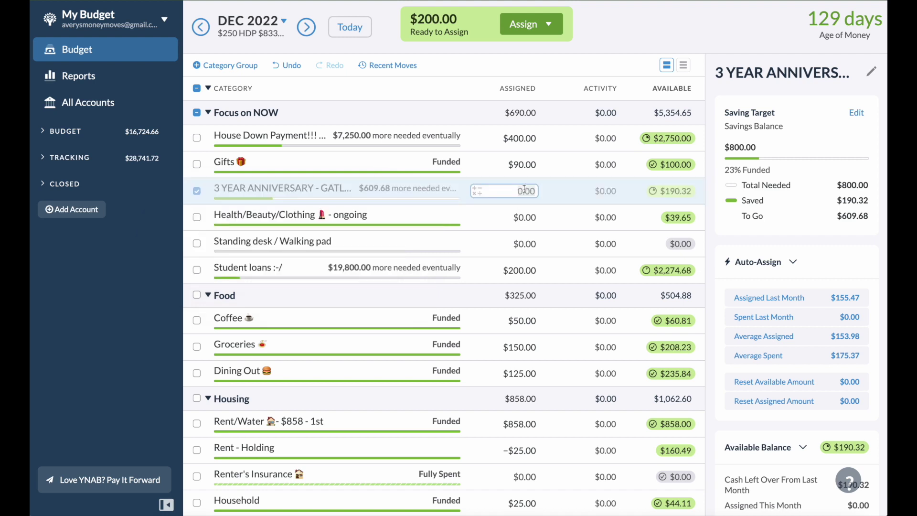
{"action": "type", "text": "150"}
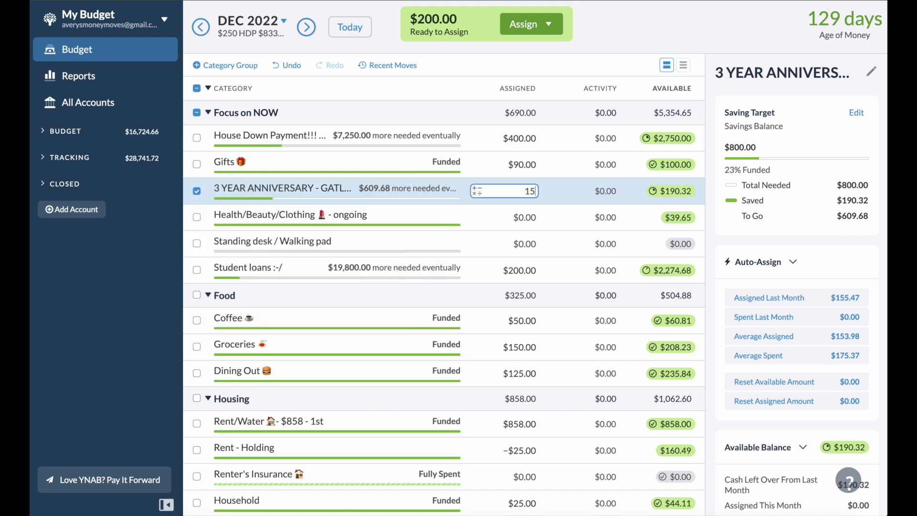
{"action": "key", "text": "Return"}
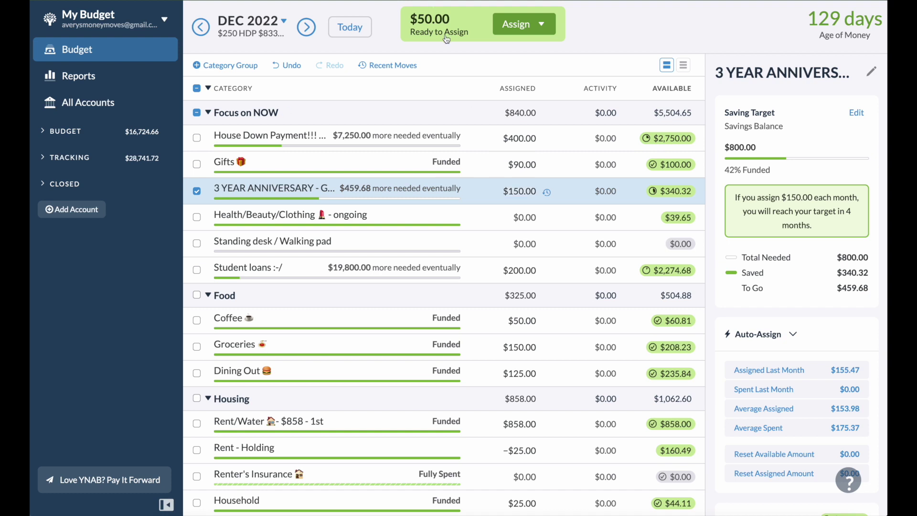
{"action": "left_click", "coordinate": [196, 192]}
Assign $50 to the Standing desk / Walking pad category for December 2022 and clear the selection.
{"action": "left_click", "coordinate": [305, 248]}
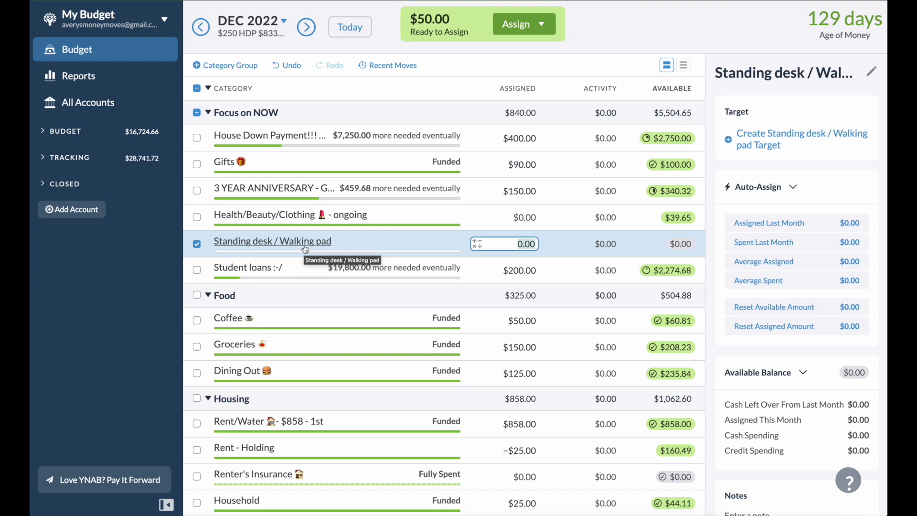
{"action": "type", "text": "50"}
{"action": "key", "text": "Return"}
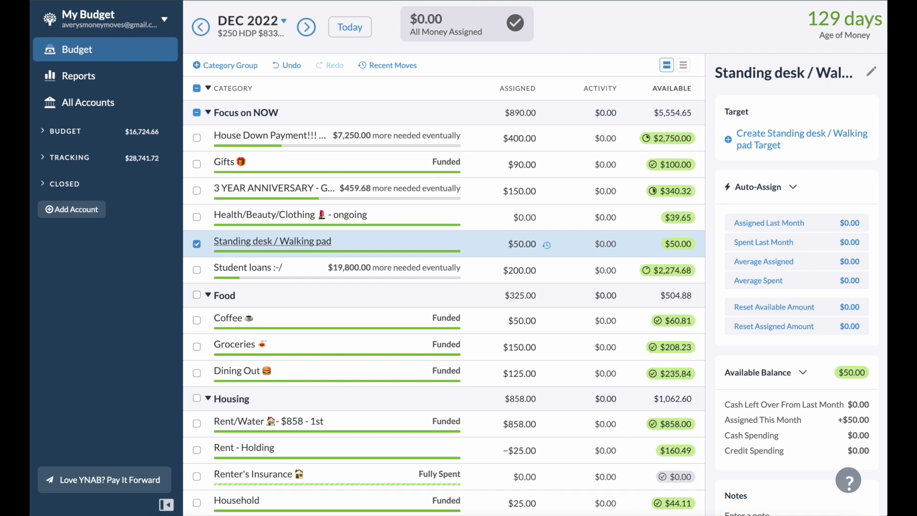
{"action": "scroll", "coordinate": [208, 97], "scroll_direction": "down", "scroll_amount": 1}
{"action": "left_click", "coordinate": [196, 88]}
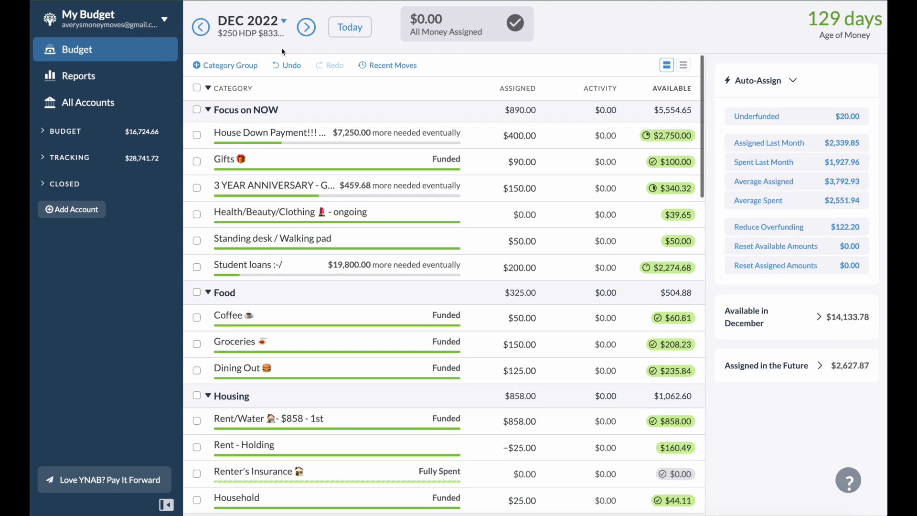
Review the category funding in the January and February 2023 budgets, returning to December 2022 at the end.
{"action": "left_click", "coordinate": [306, 27]}
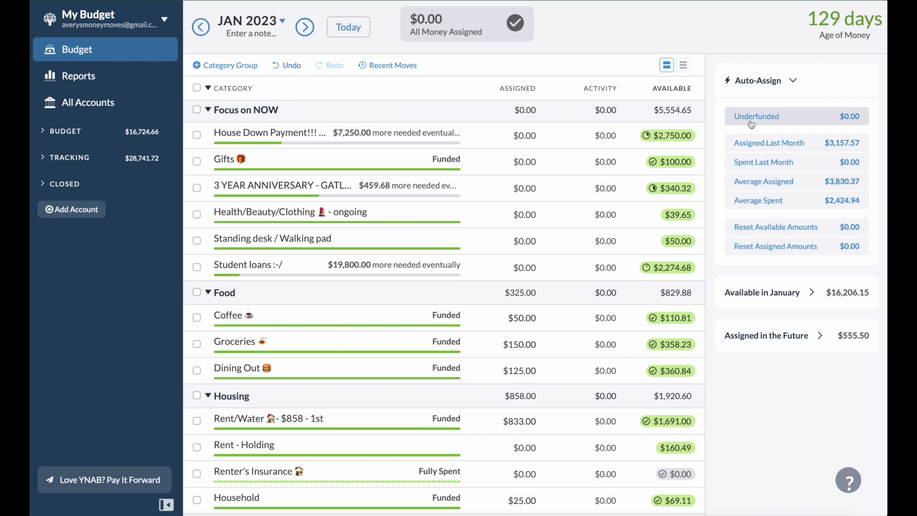
{"action": "left_click", "coordinate": [302, 27]}
{"action": "left_click", "coordinate": [200, 28]}
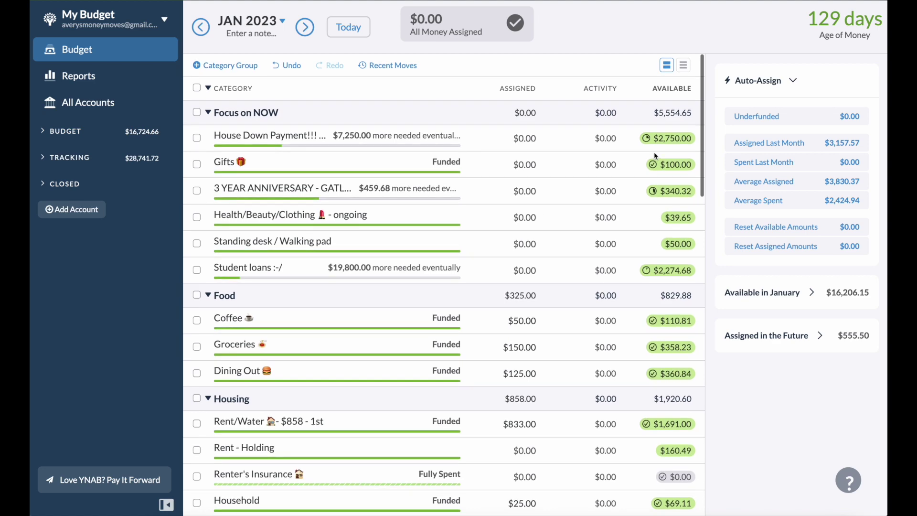
{"action": "scroll", "coordinate": [652, 244], "scroll_direction": "down", "scroll_amount": 15}
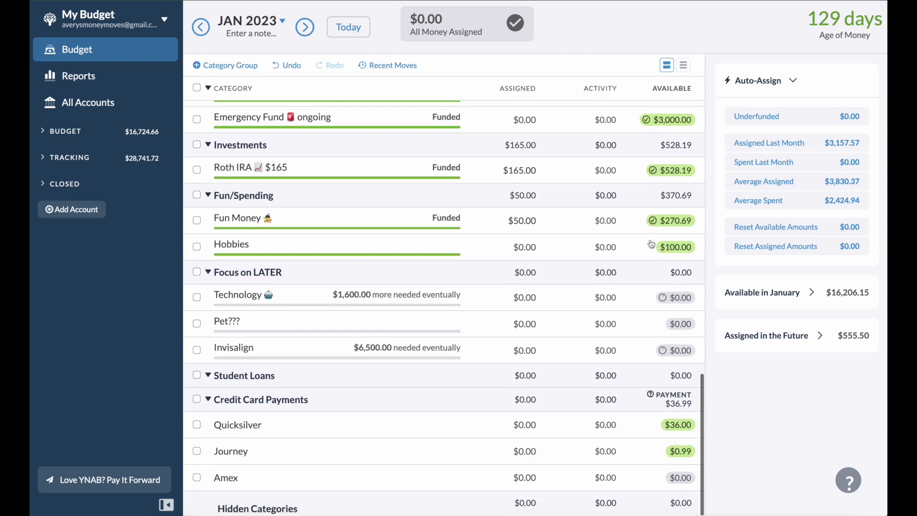
{"action": "left_click", "coordinate": [307, 27]}
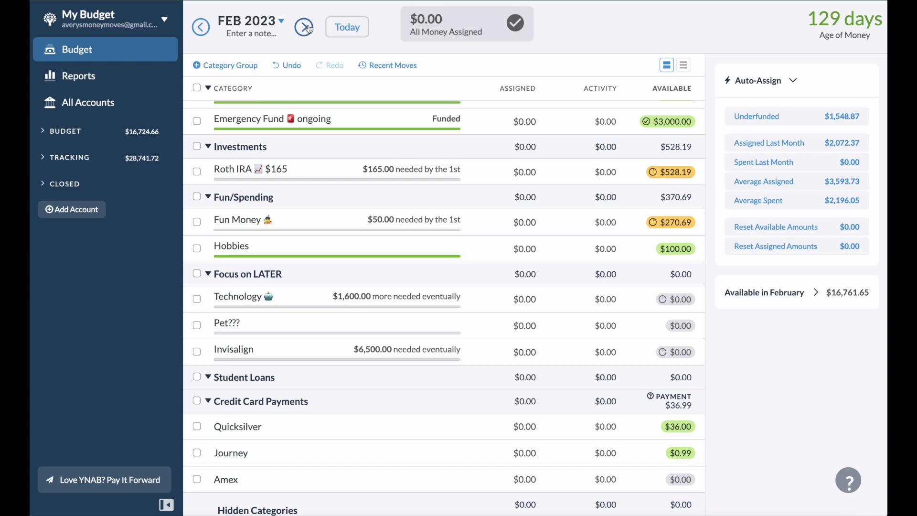
{"action": "scroll", "coordinate": [397, 145], "scroll_direction": "up", "scroll_amount": 10}
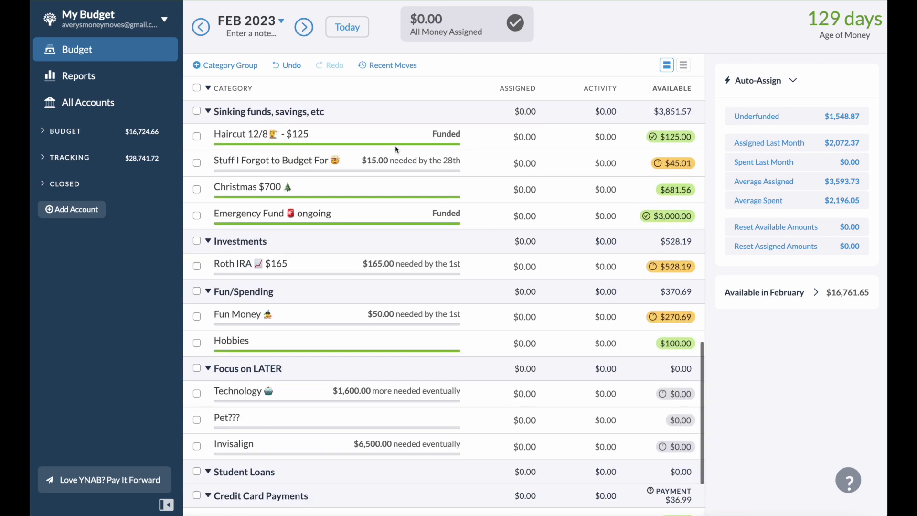
{"action": "scroll", "coordinate": [397, 144], "scroll_direction": "up", "scroll_amount": 4}
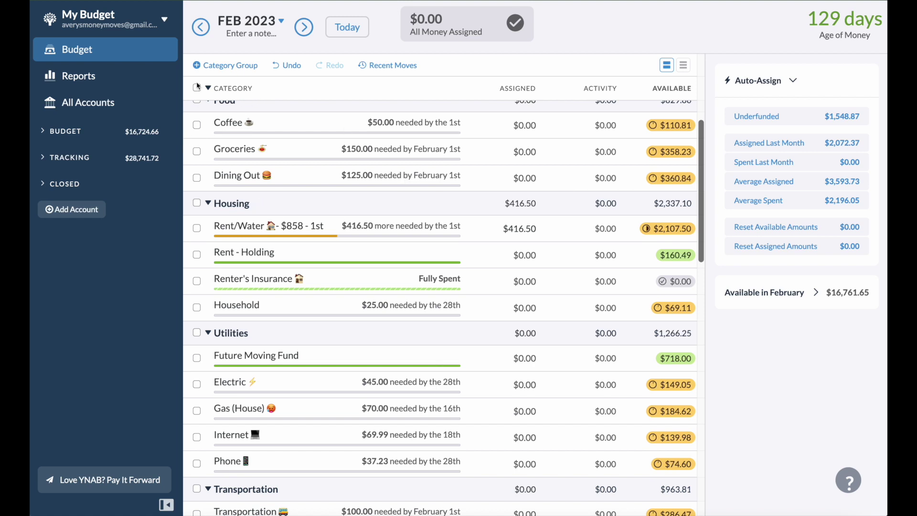
{"action": "left_click", "coordinate": [200, 29]}
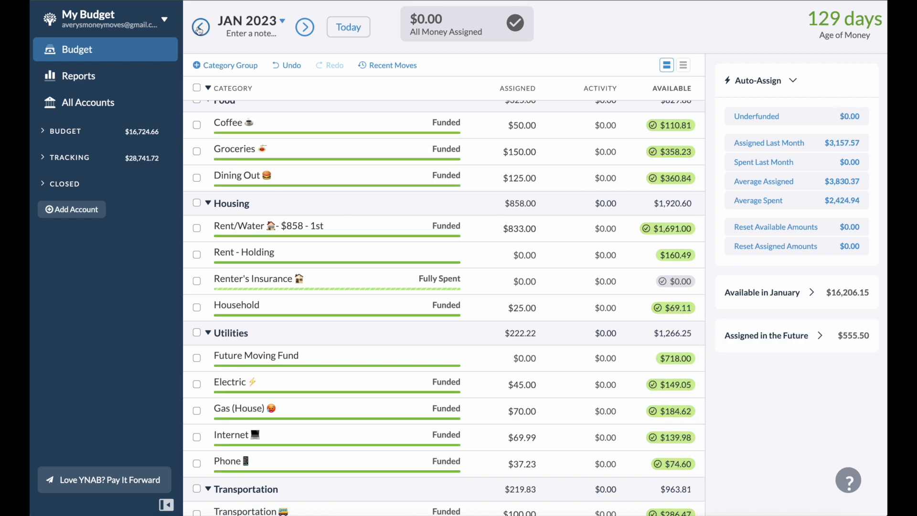
{"action": "left_click", "coordinate": [201, 29]}
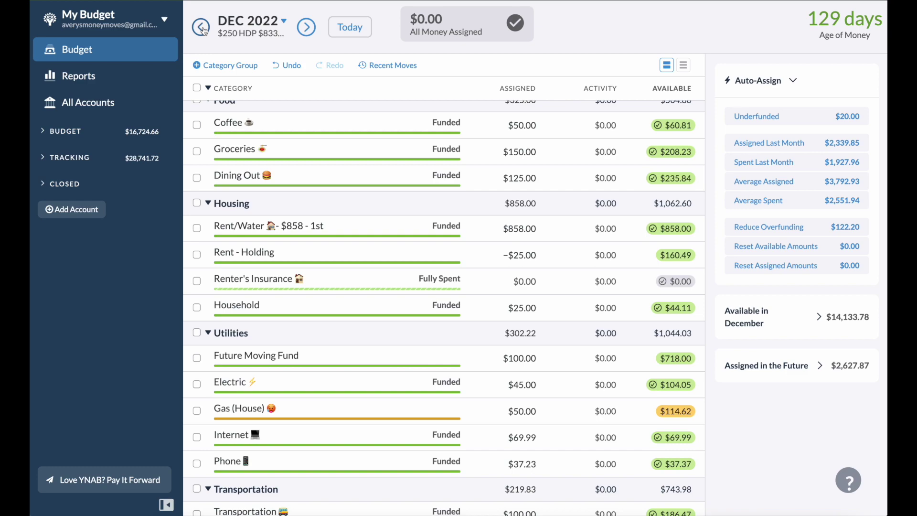